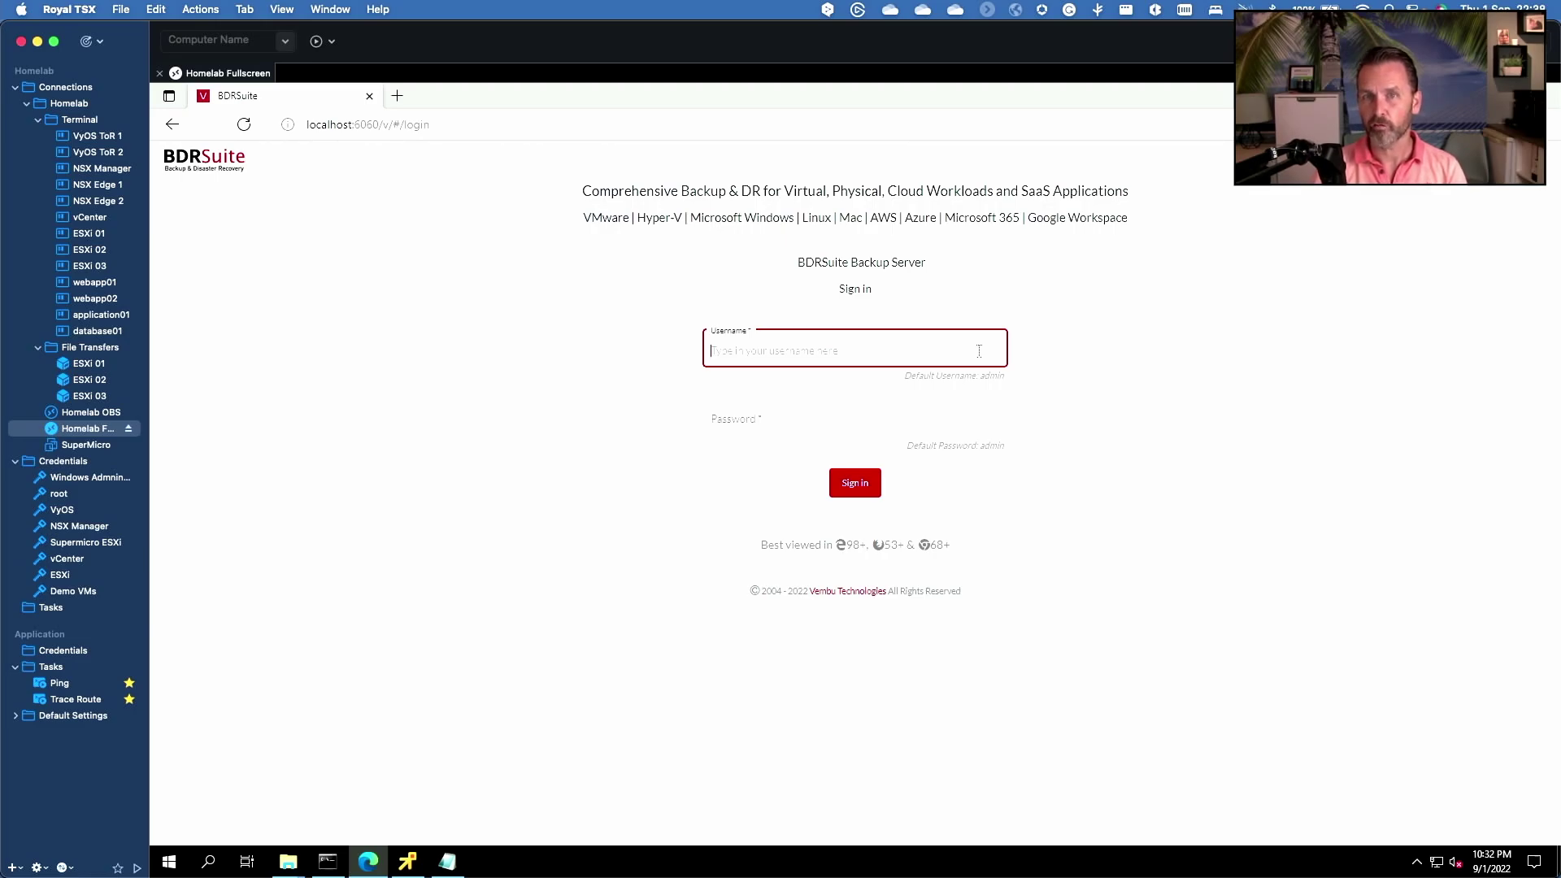
# - Sign in to the backup server console as admin and open the editions management page
pyautogui.write('a')
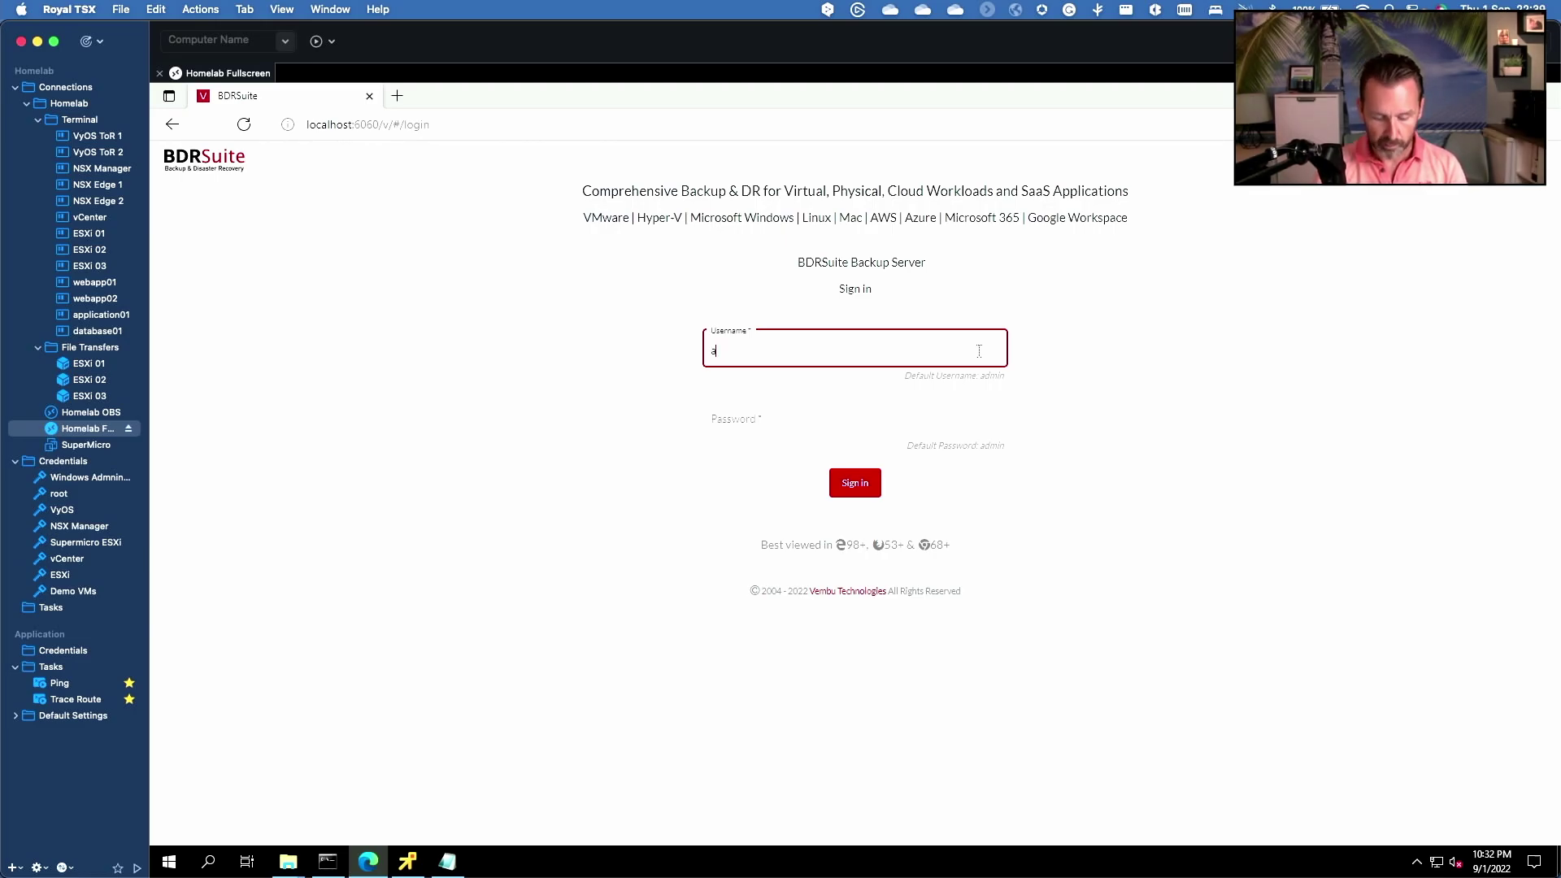
pyautogui.write('dmin')
pyautogui.press('Tab')
pyautogui.write('admin')
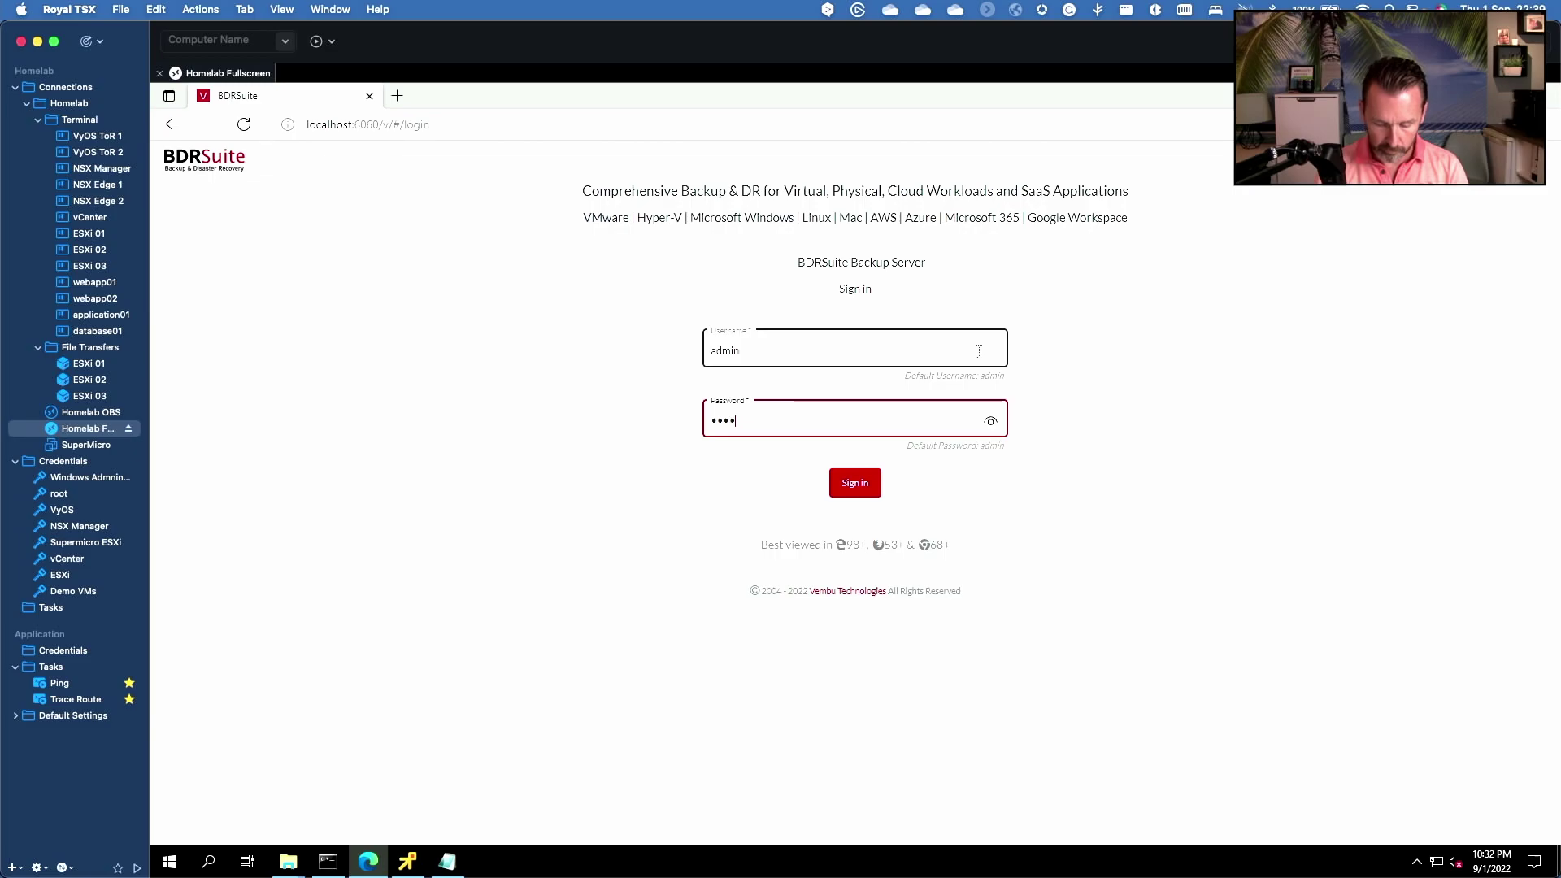
pyautogui.press('Return')
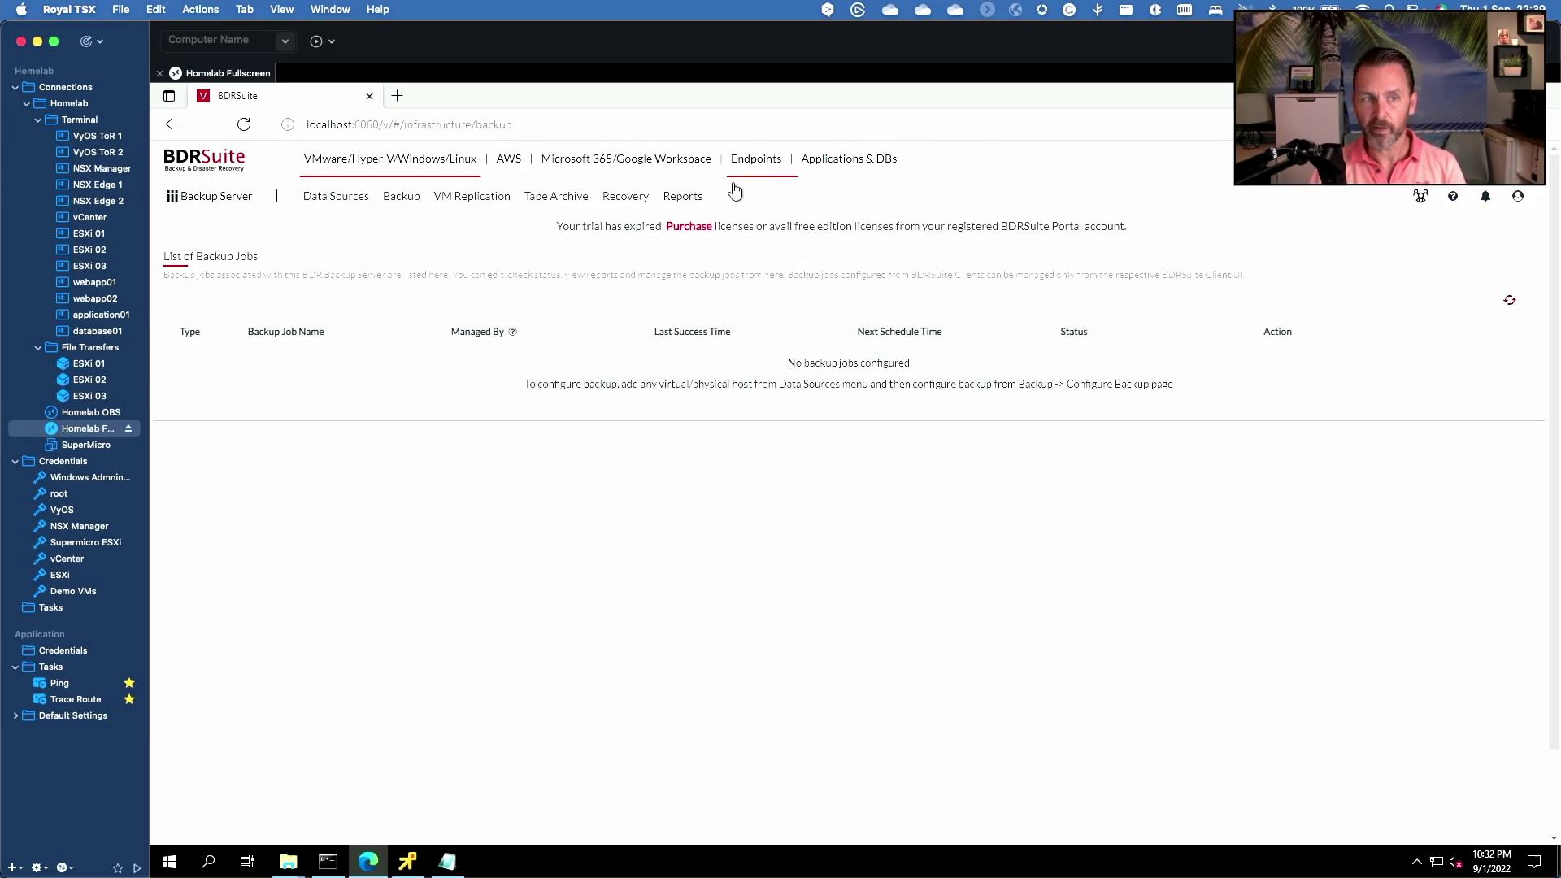
pyautogui.click(195, 197)
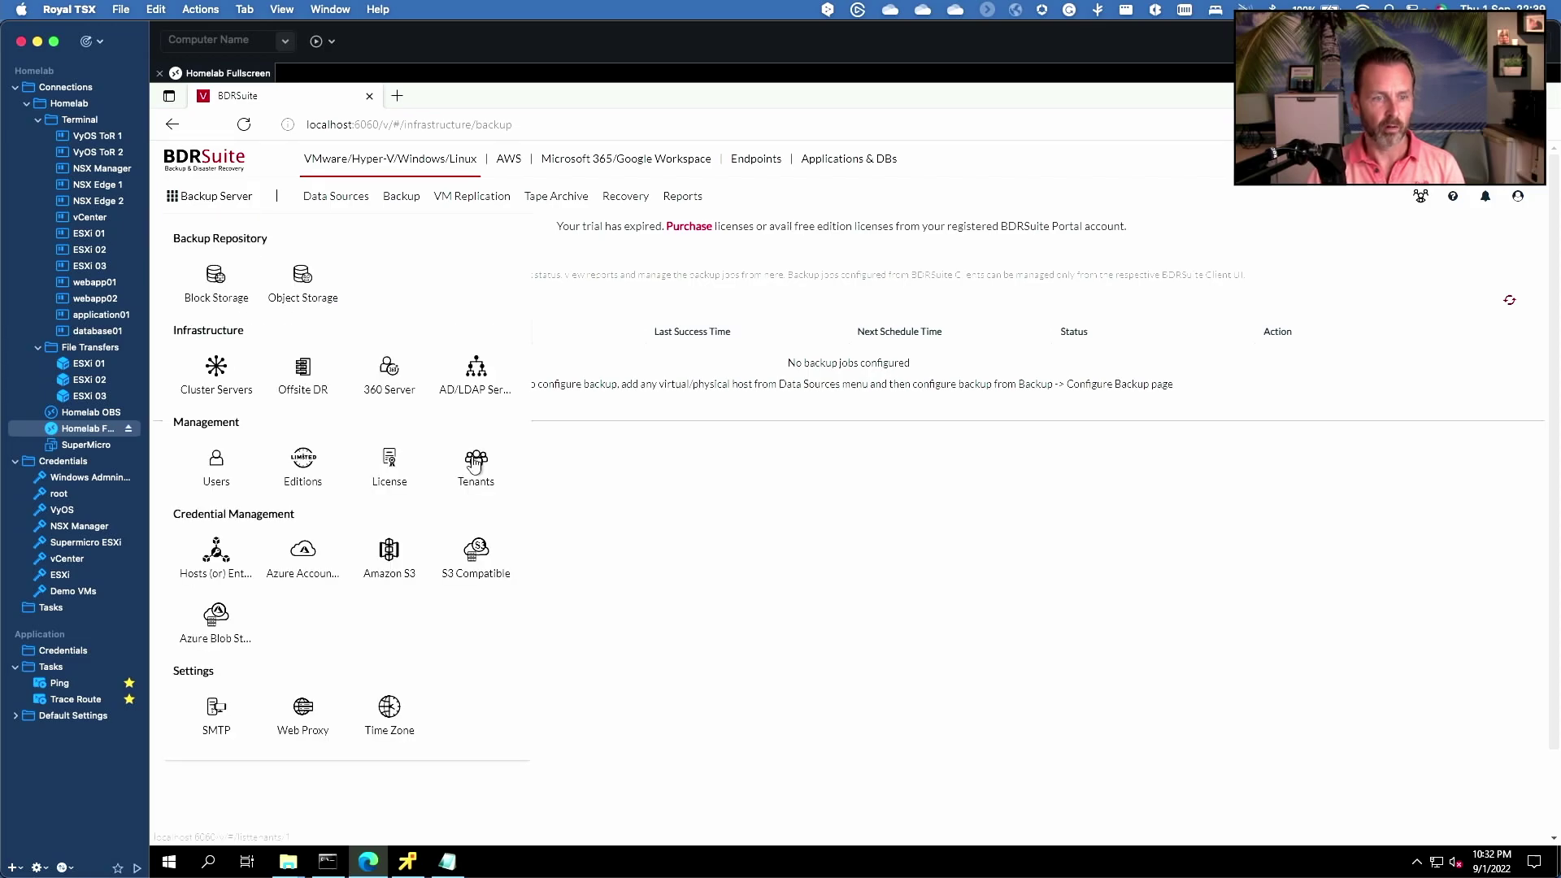
pyautogui.click(302, 465)
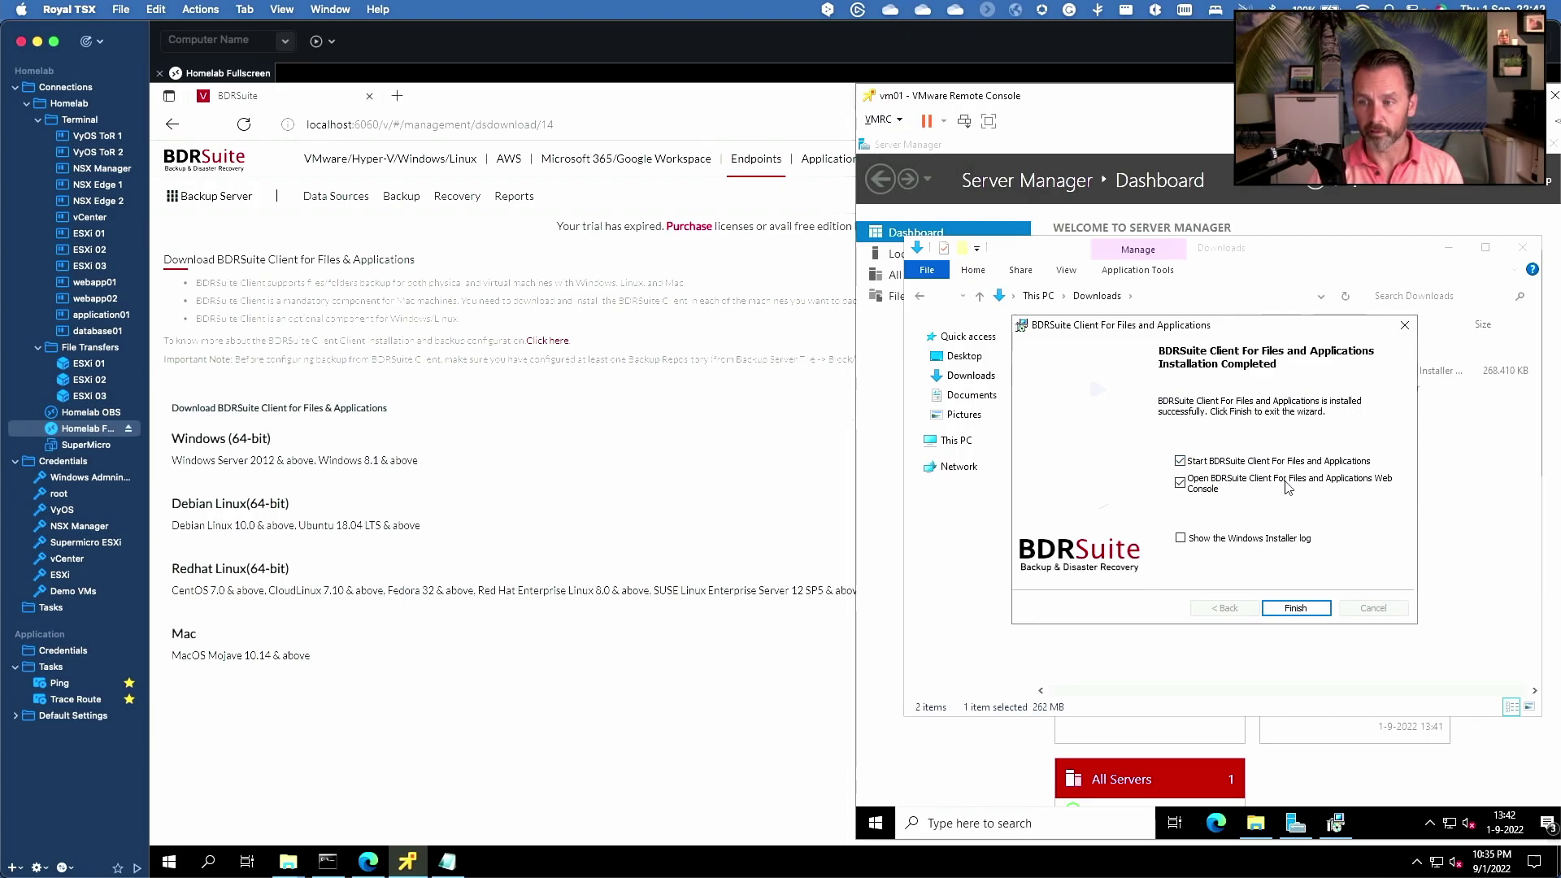
# - Finish the client install, sign in to the client console as admin, and register server 192.168.2.36
pyautogui.click(1301, 606)
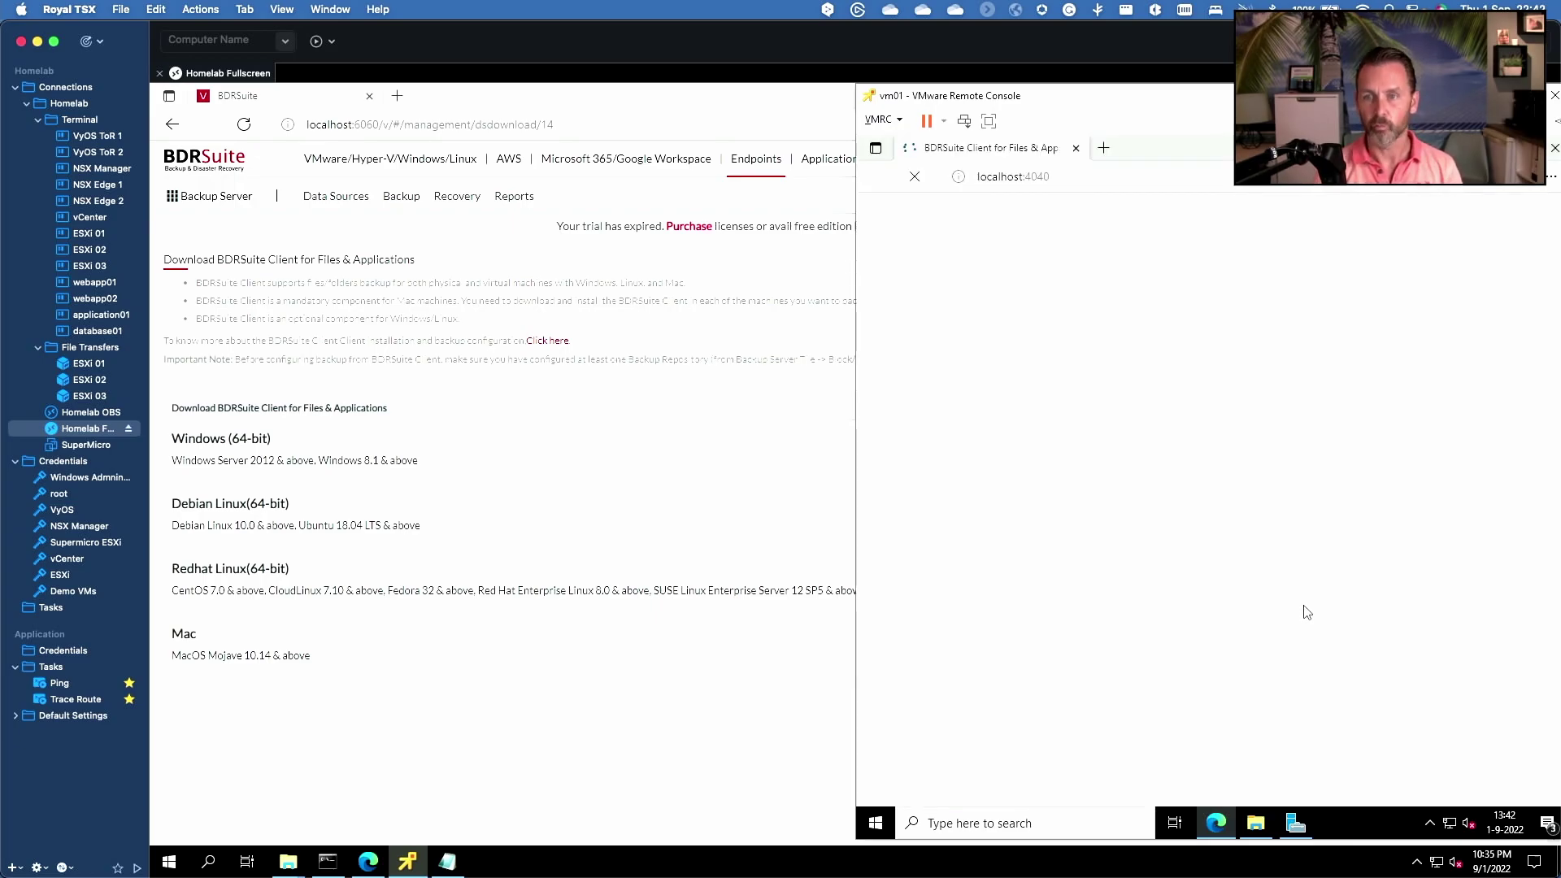
pyautogui.write('admin')
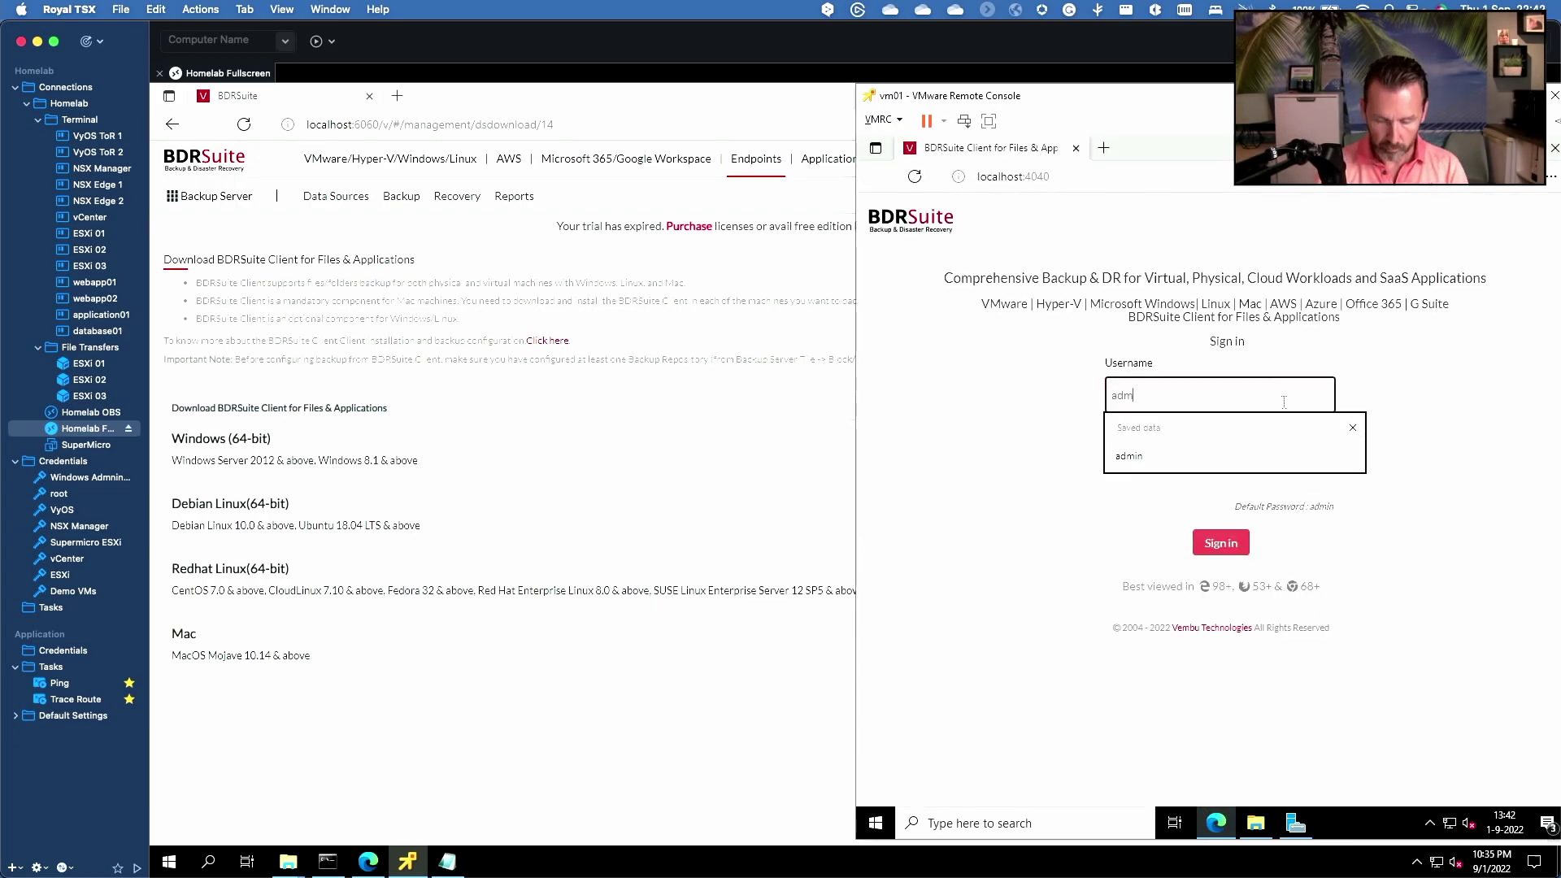
pyautogui.press('Tab')
pyautogui.write('admin')
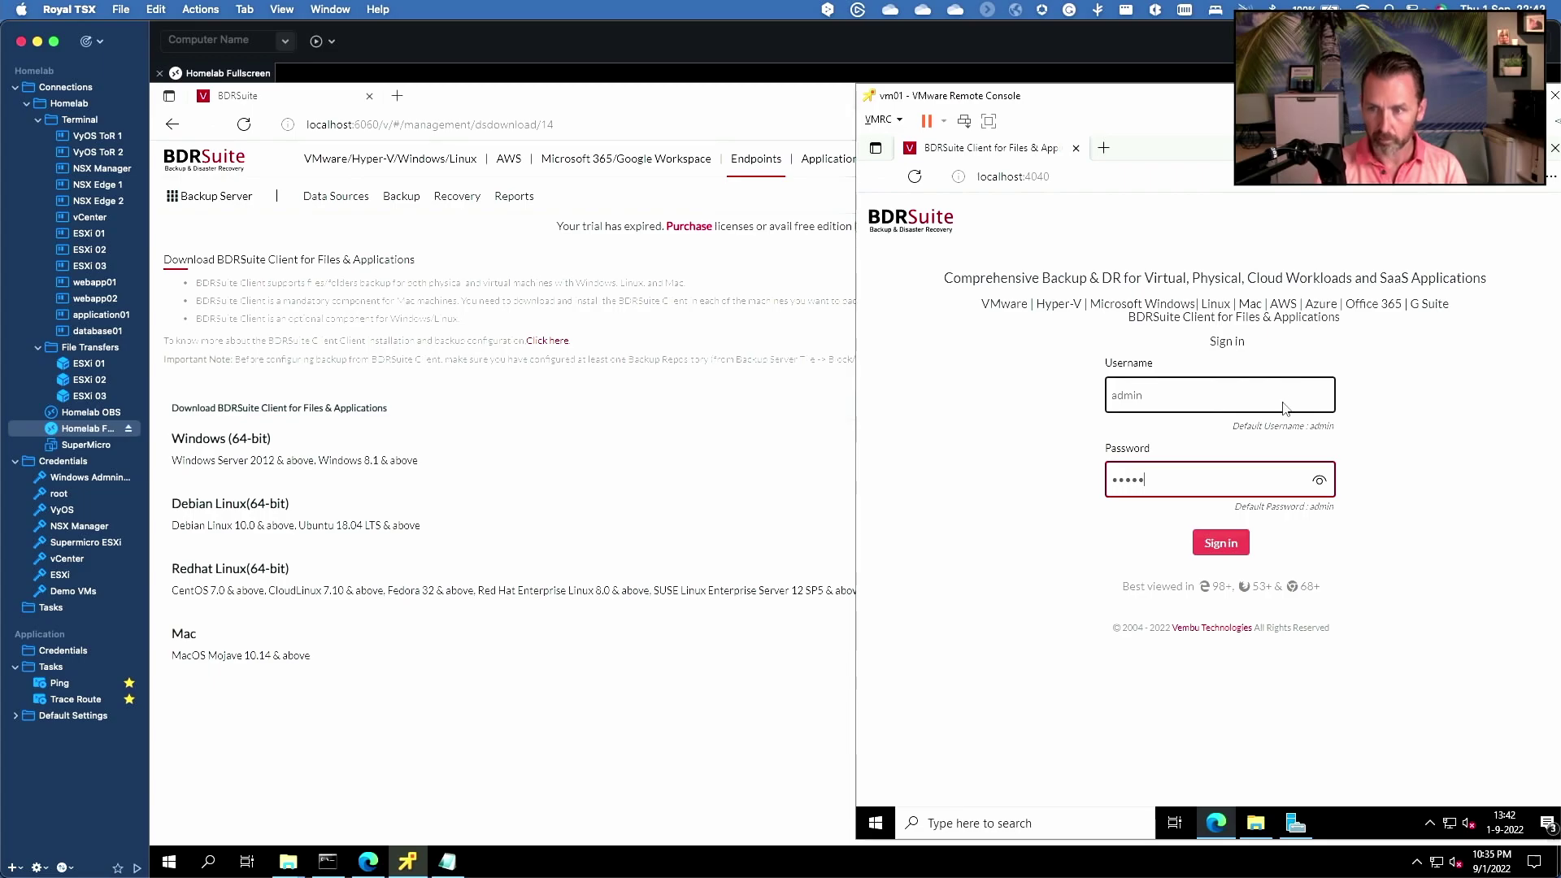
pyautogui.press('Return')
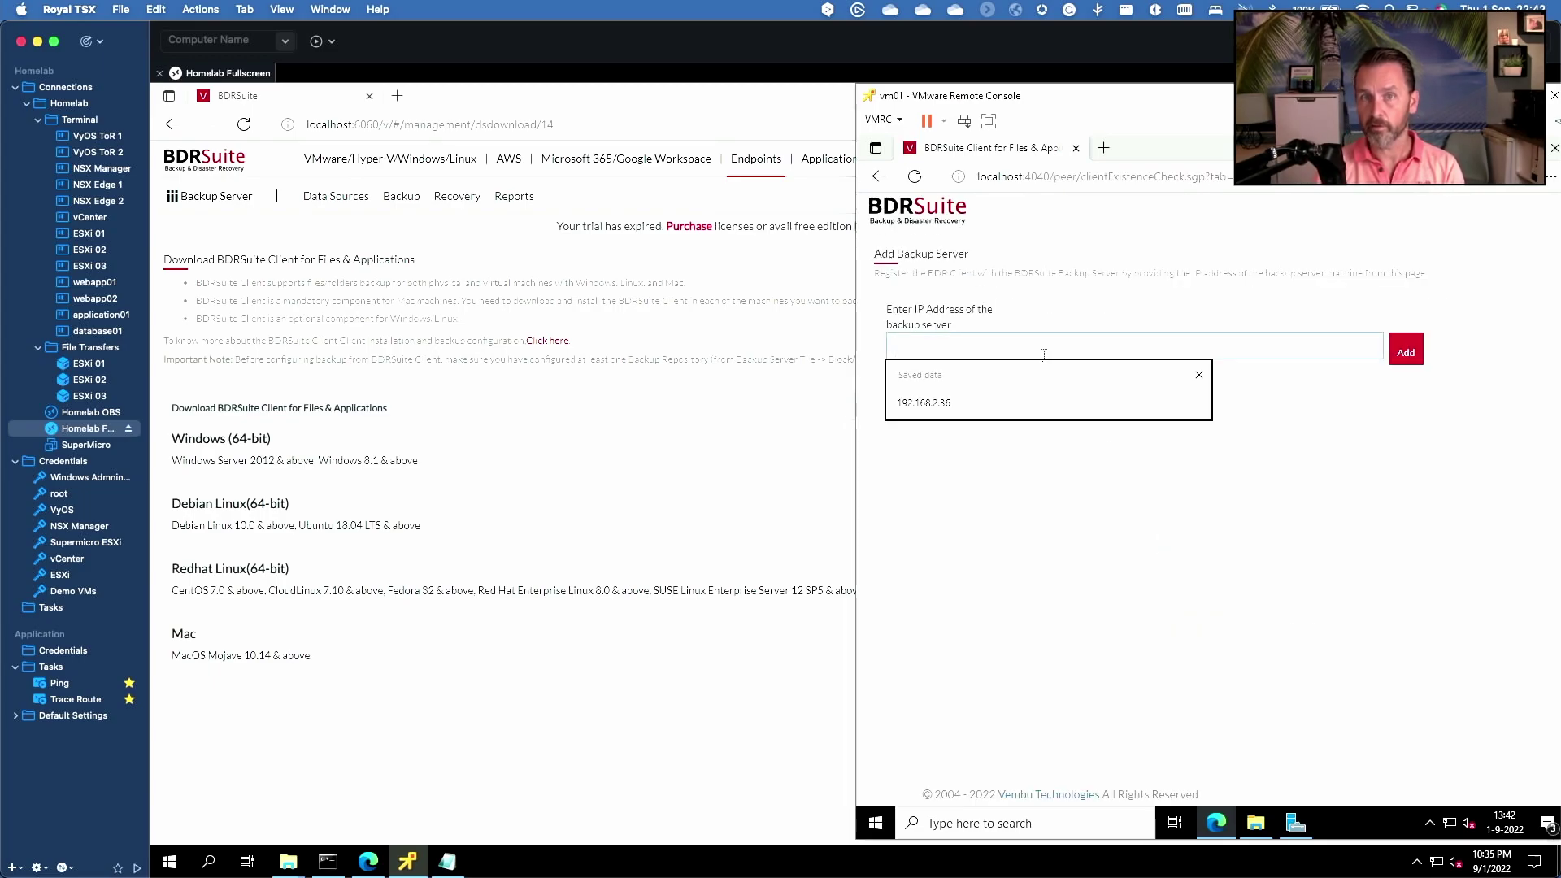
pyautogui.click(939, 399)
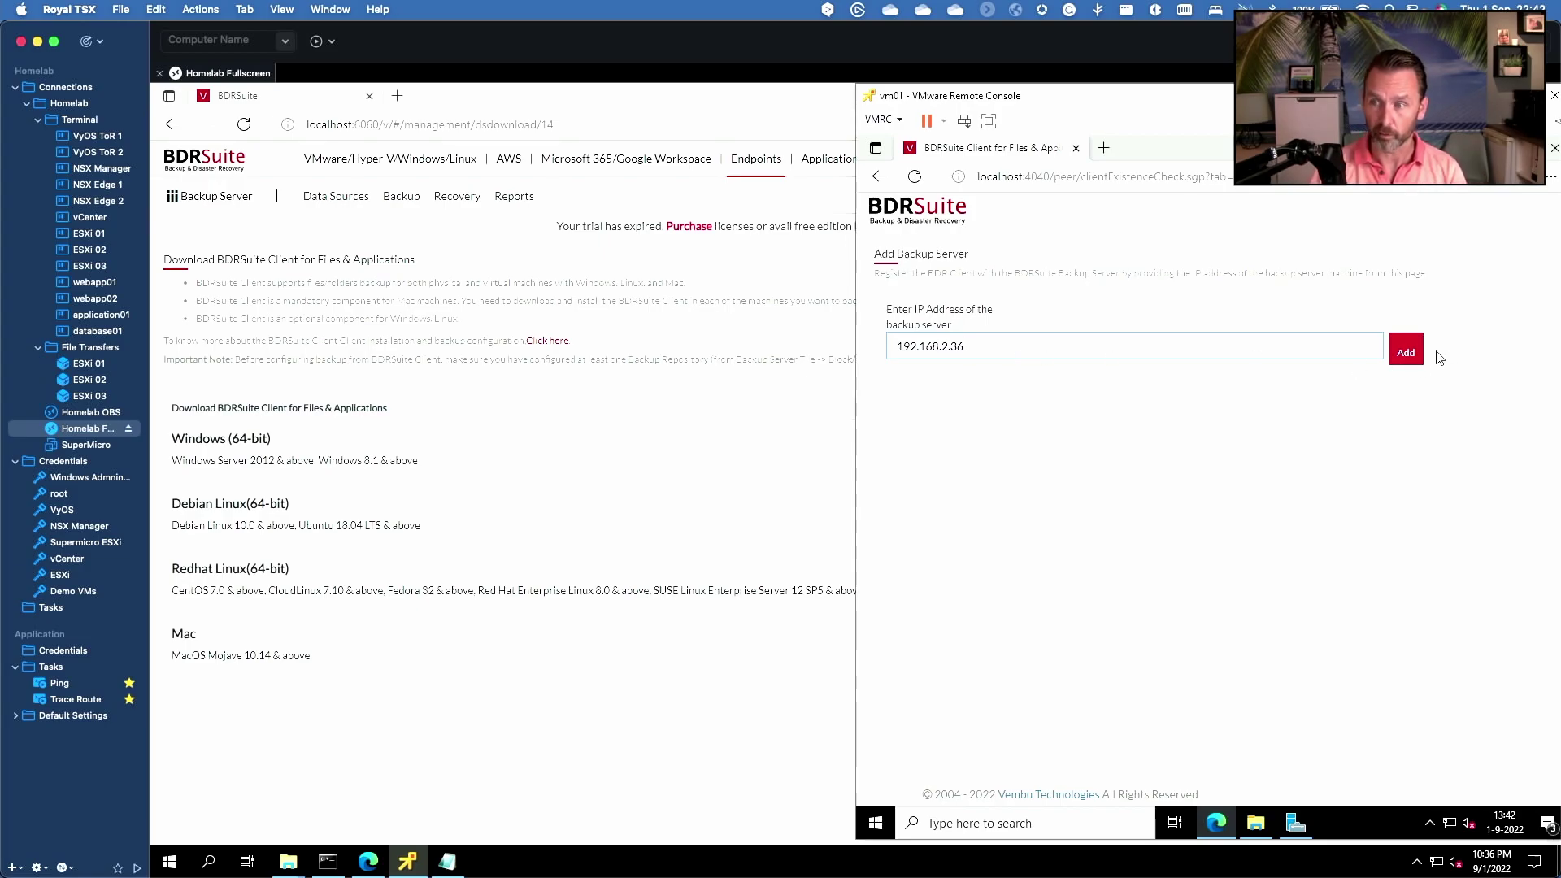
pyautogui.click(1412, 361)
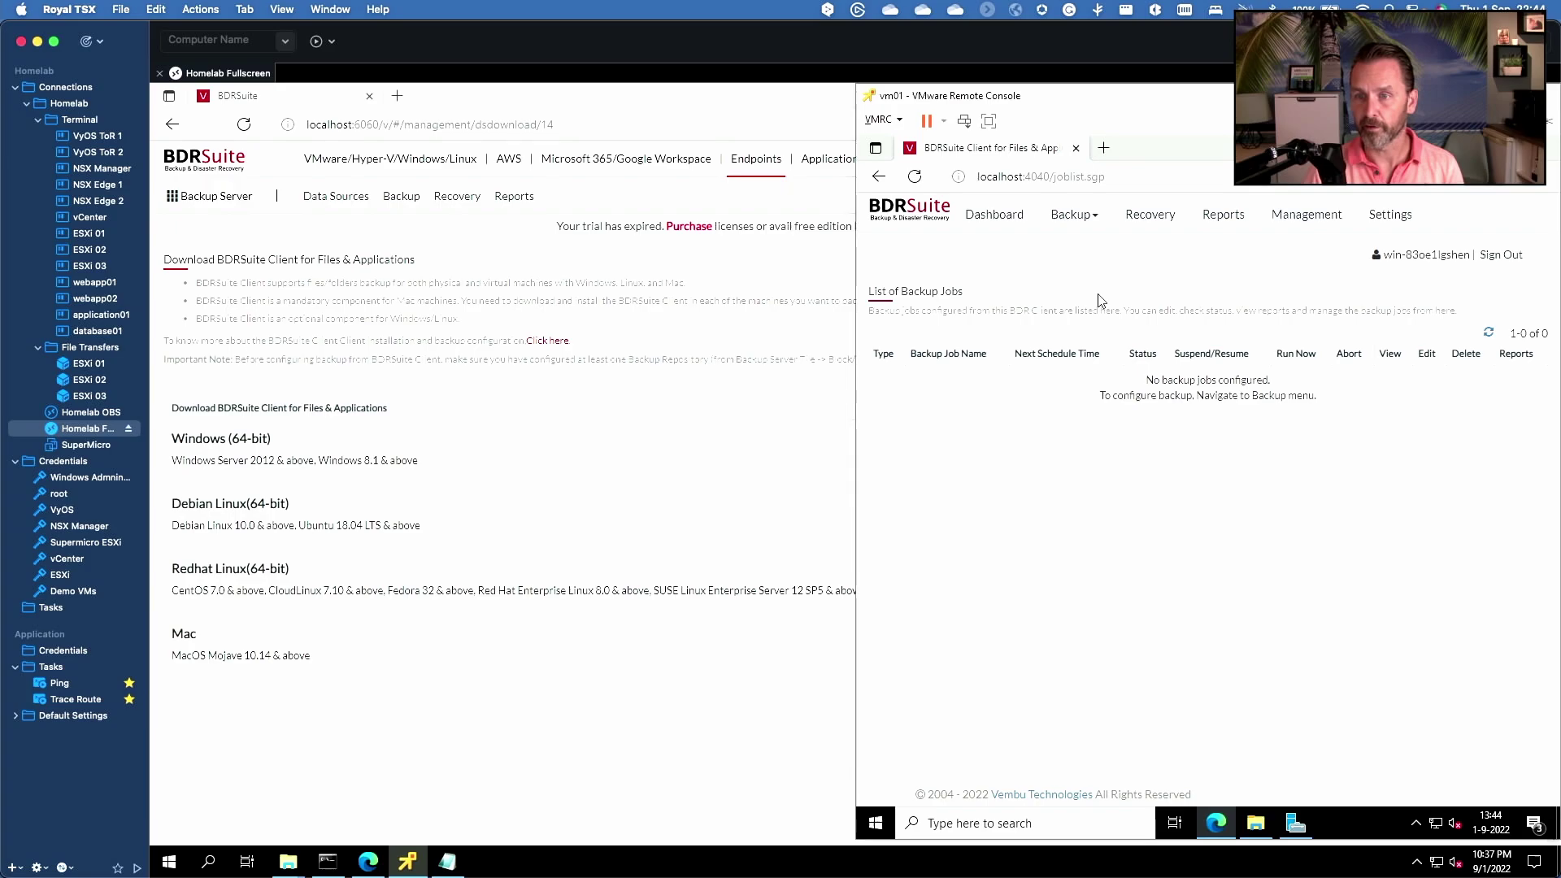
# - Start configuring a new Files/Folders backup
pyautogui.click(1072, 215)
pyautogui.moveTo(1084, 249)
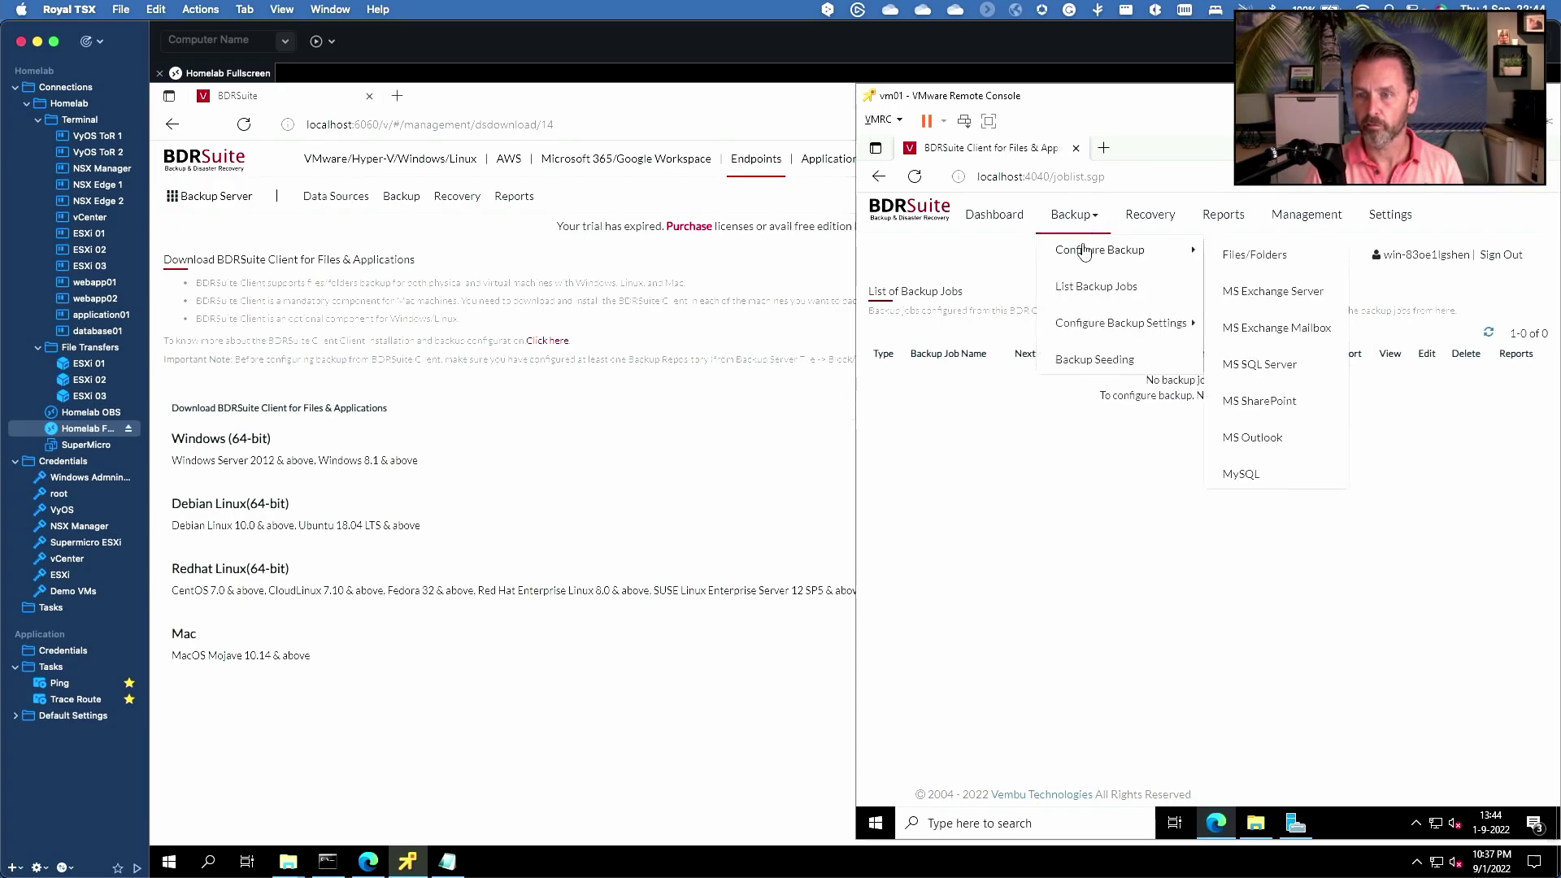
pyautogui.click(1275, 256)
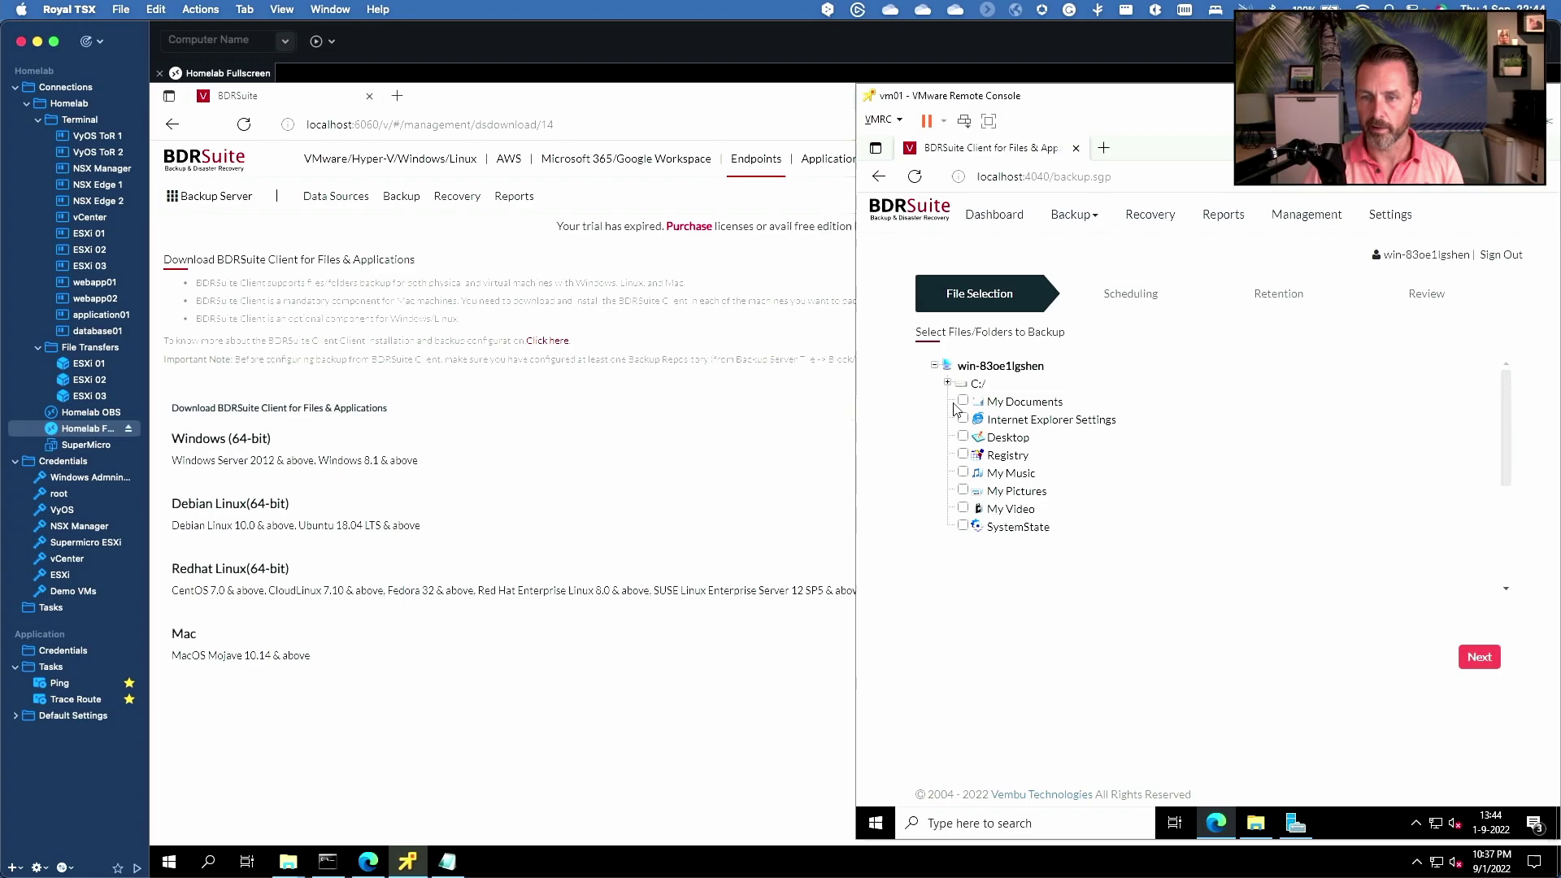
# - Select the C:/Users/Administrator/Downloads folder for backup and proceed to scheduling
pyautogui.click(949, 385)
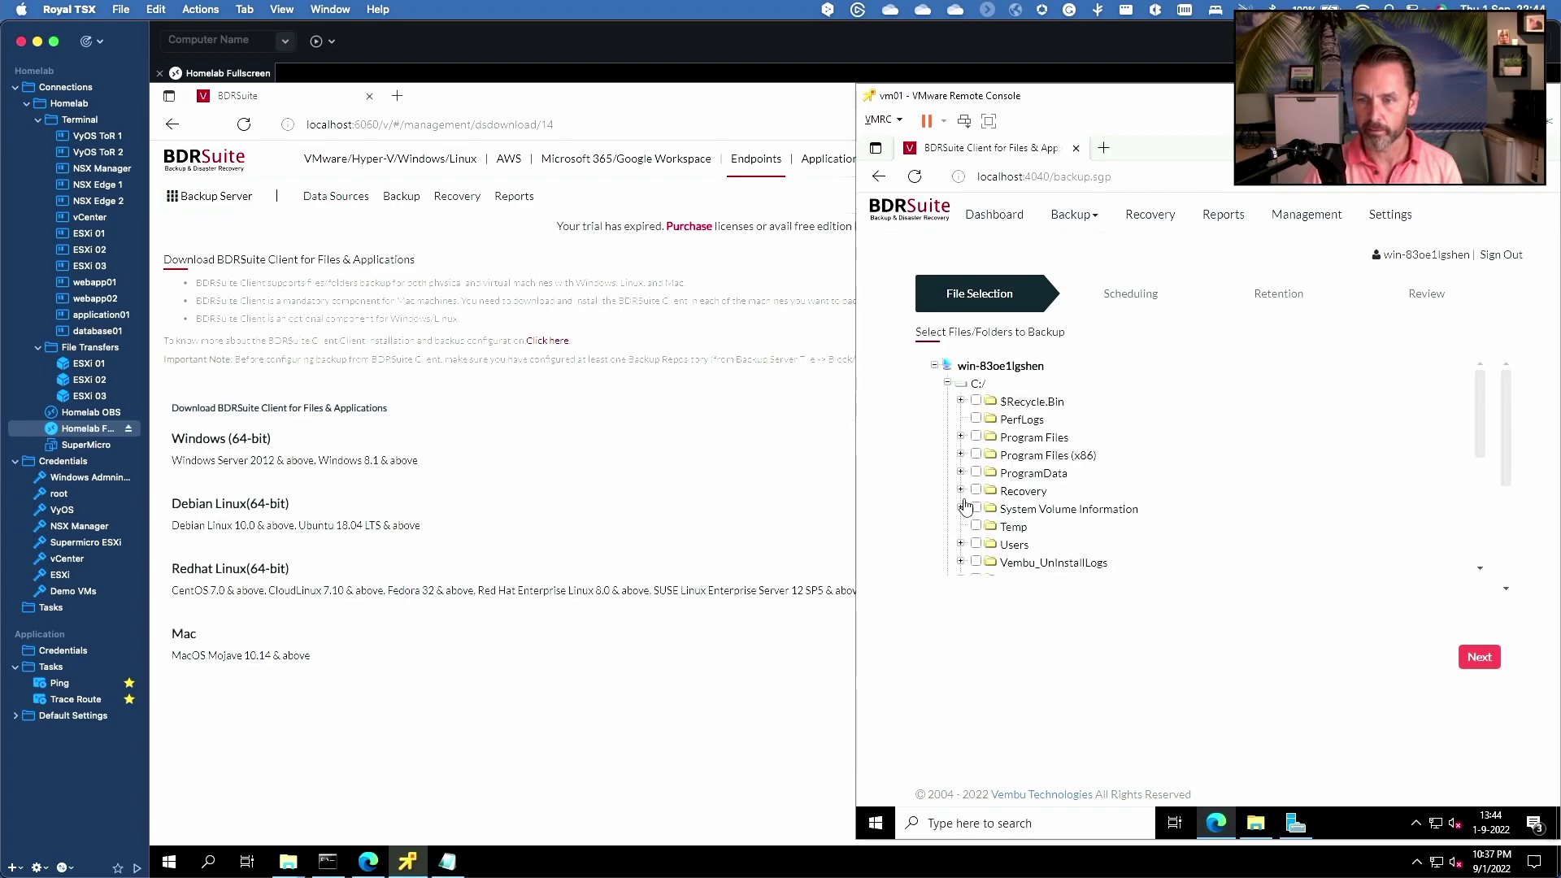
pyautogui.click(962, 544)
pyautogui.click(973, 561)
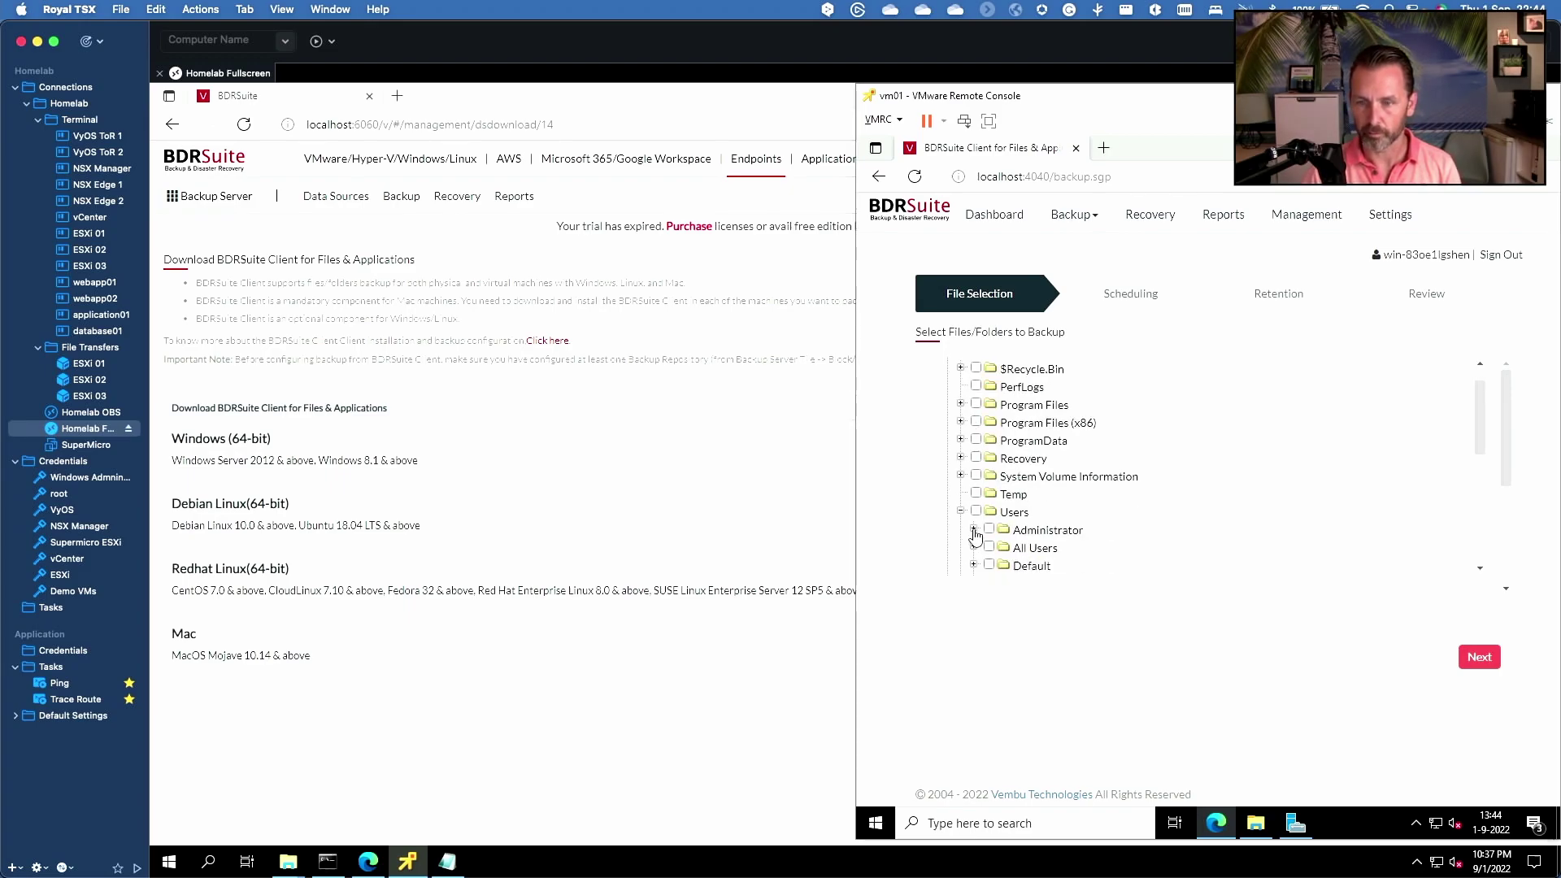
pyautogui.scroll(-1, 984, 565)
pyautogui.scroll(-2, 985, 565)
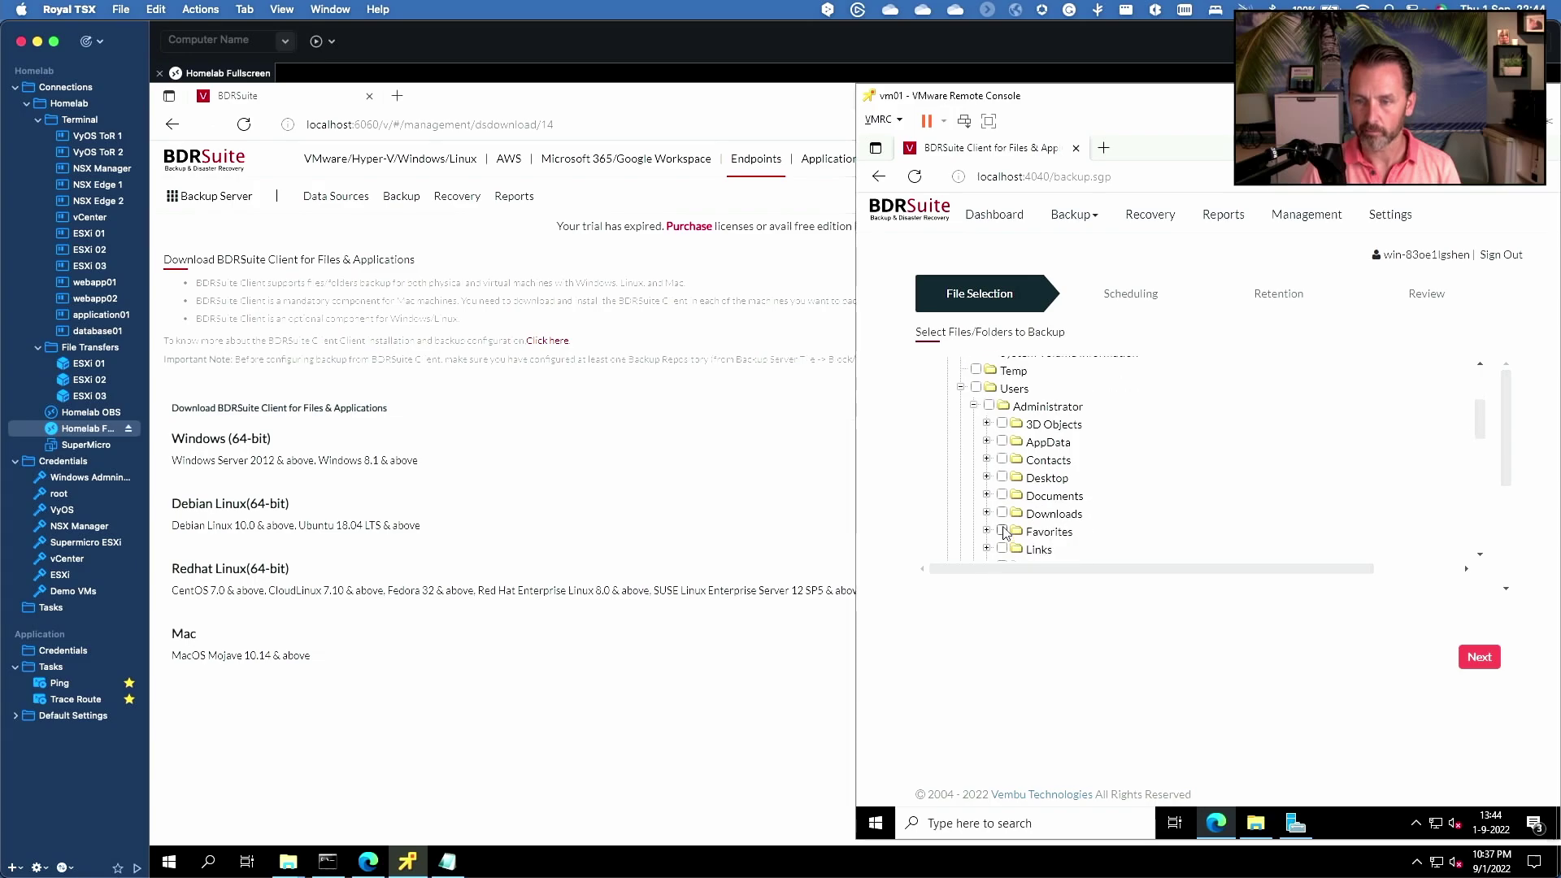
pyautogui.click(986, 513)
pyautogui.scroll(-1, 1026, 528)
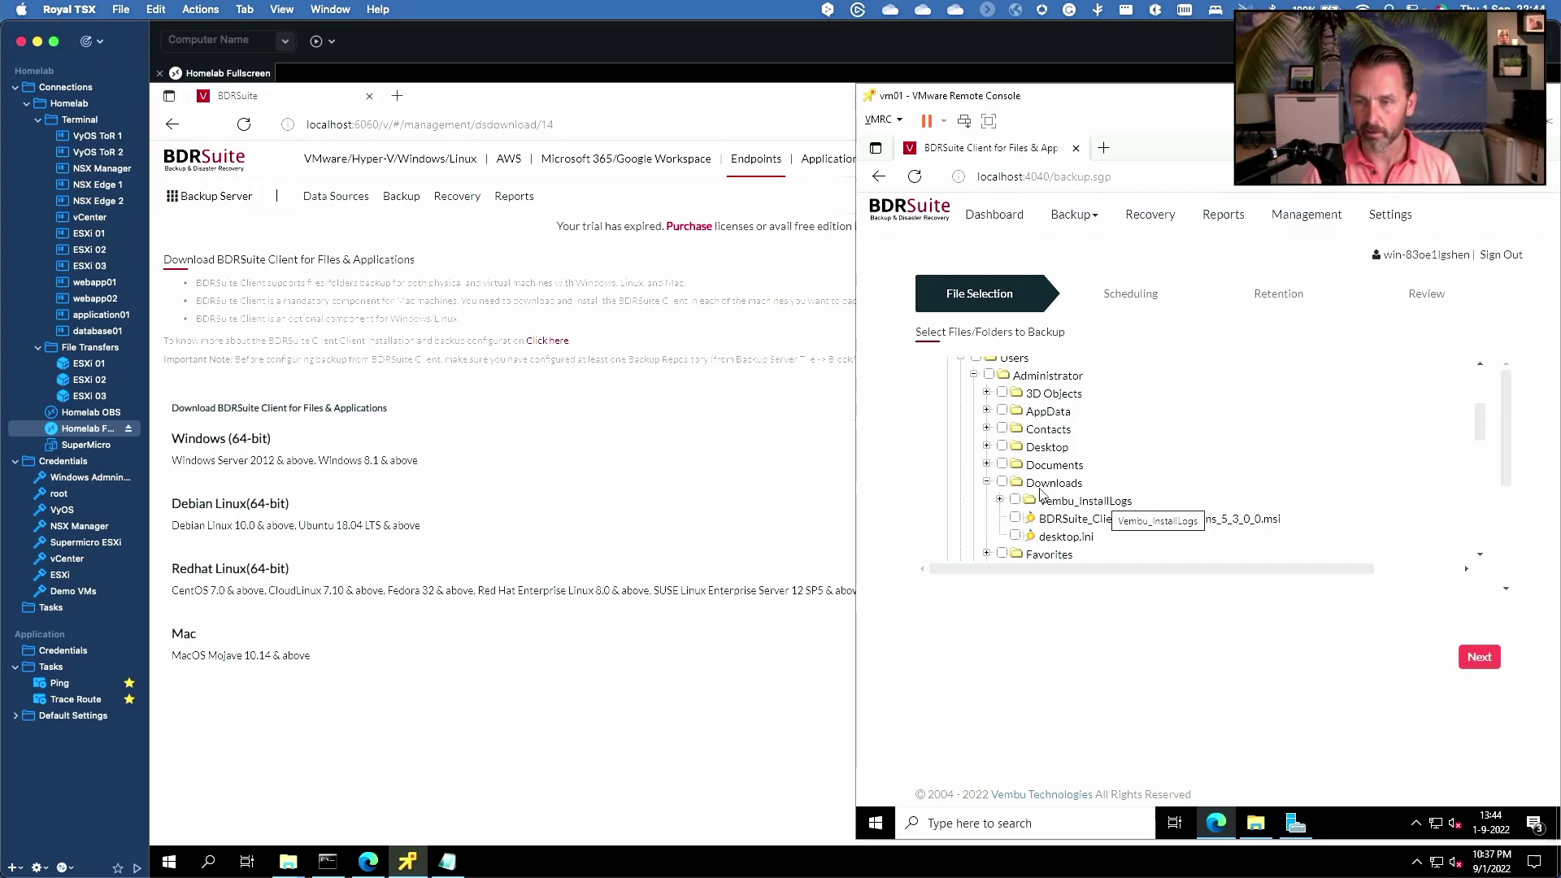
pyautogui.click(1002, 482)
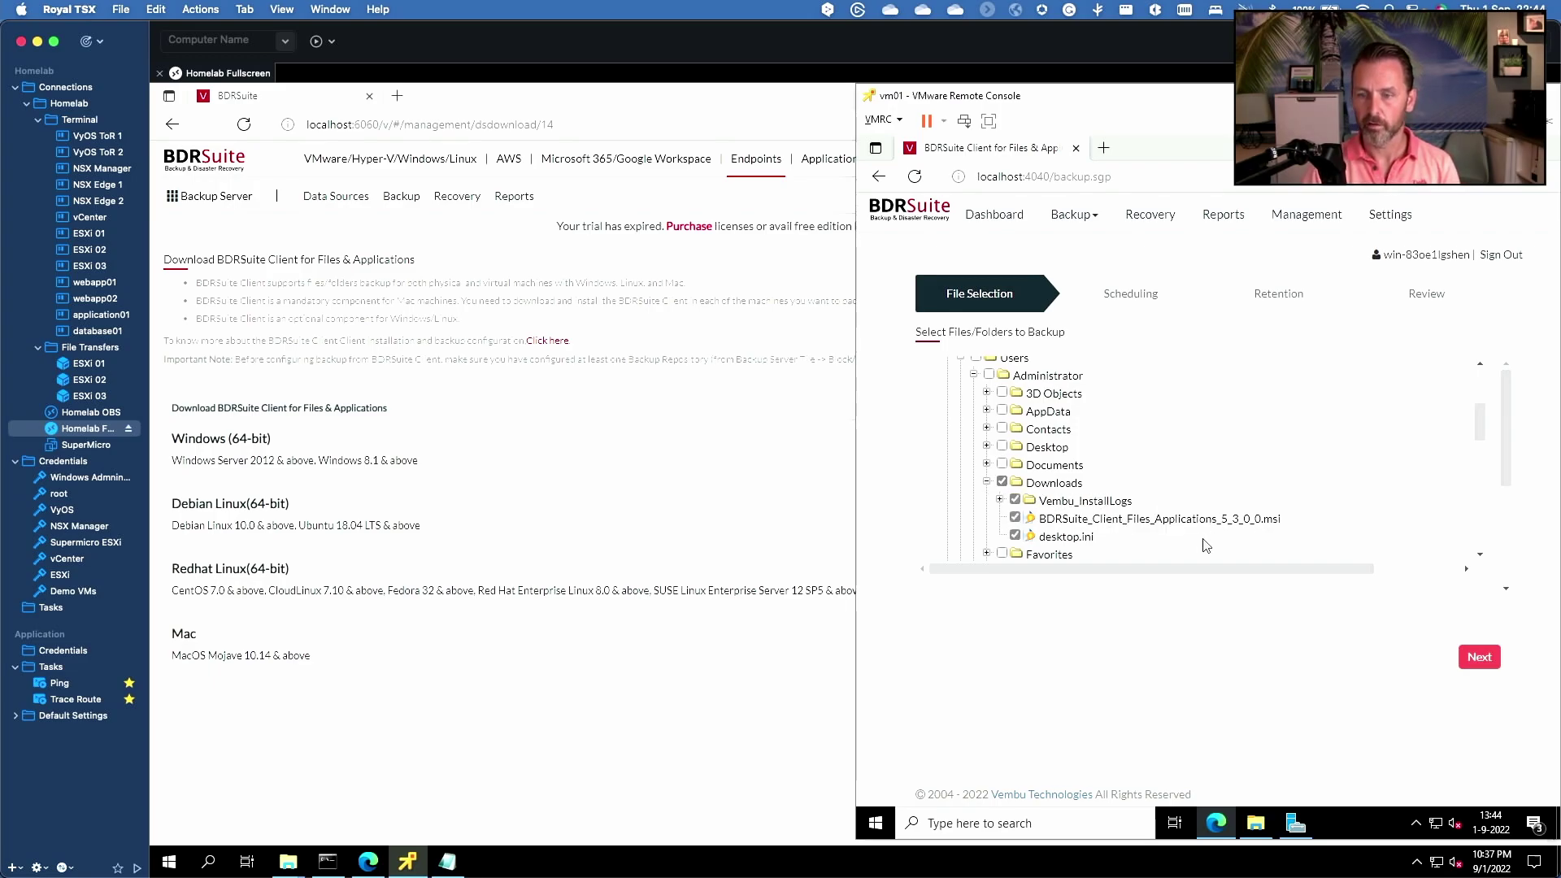
pyautogui.click(1478, 659)
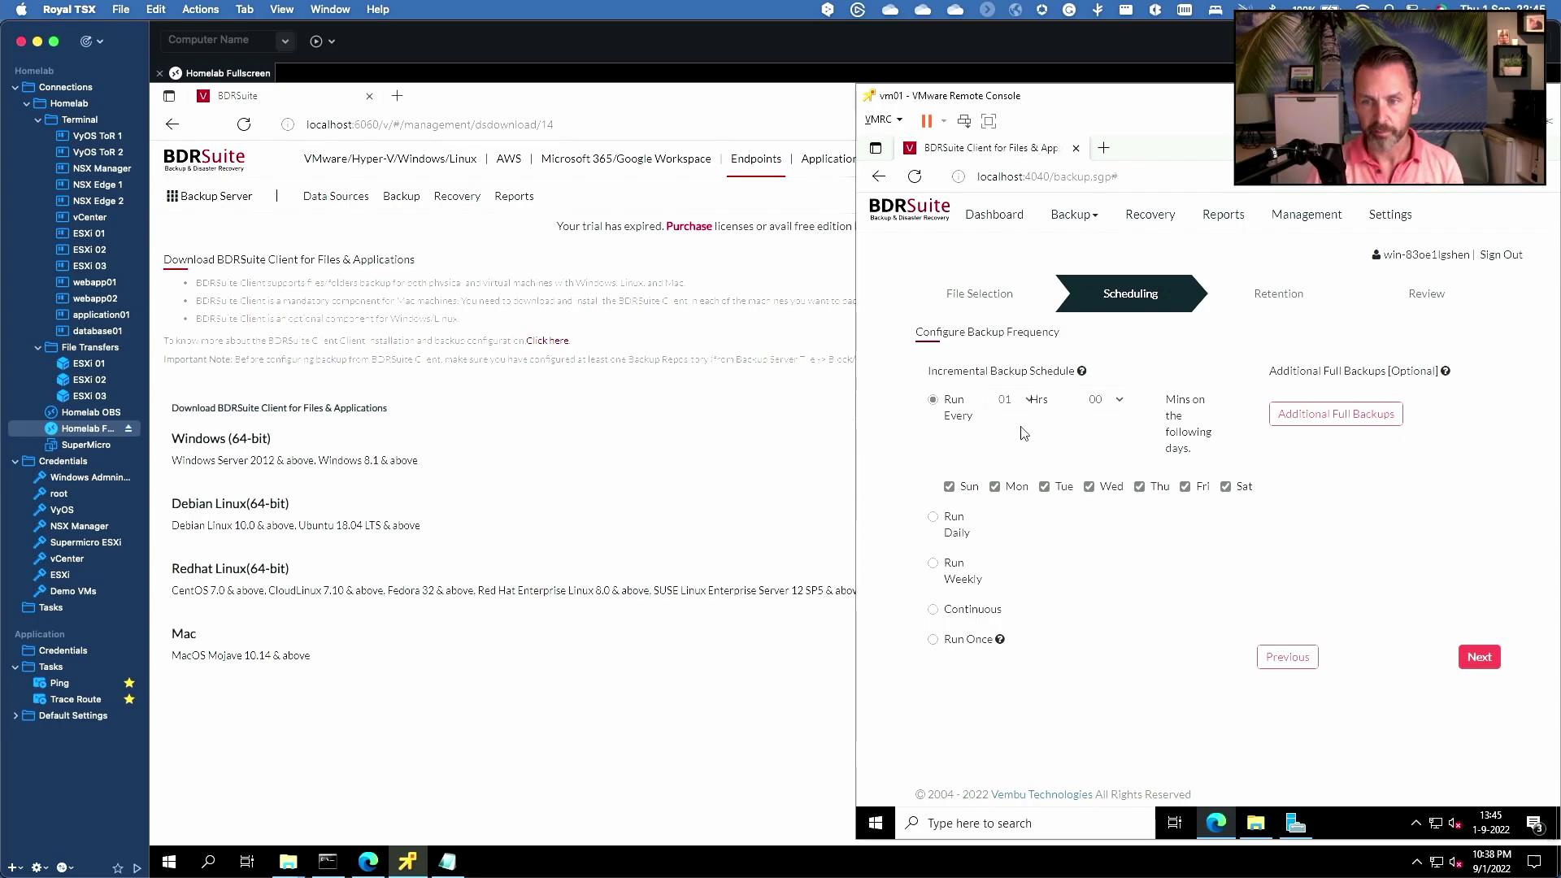
# - Keep the hourly schedule and retention defaults, name the job Test, and save it
pyautogui.click(1476, 655)
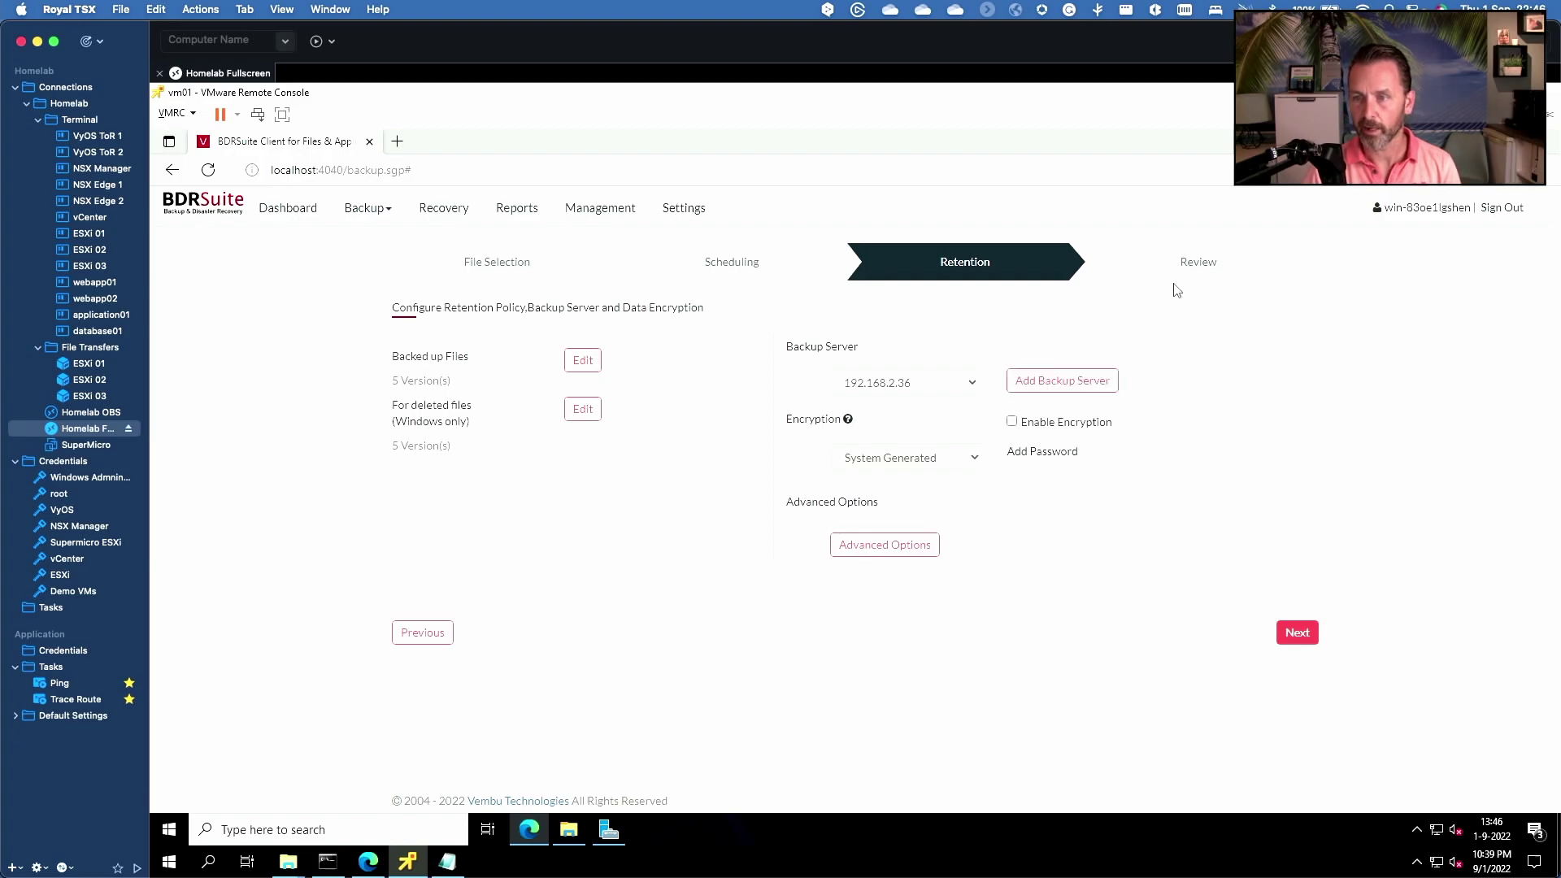
pyautogui.click(1303, 638)
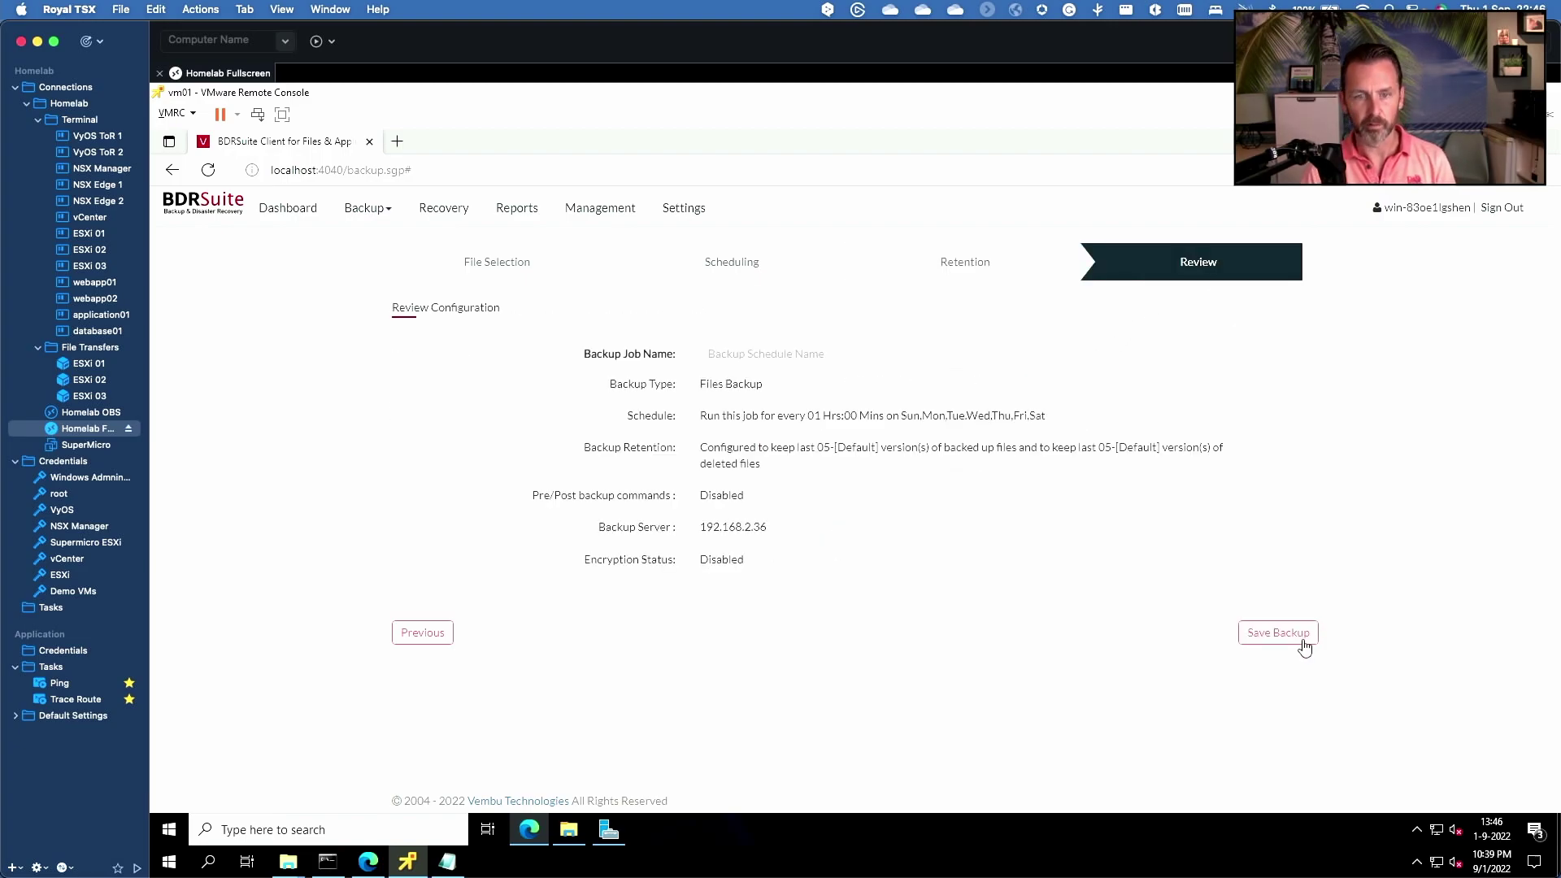
pyautogui.click(750, 354)
pyautogui.write('Test')
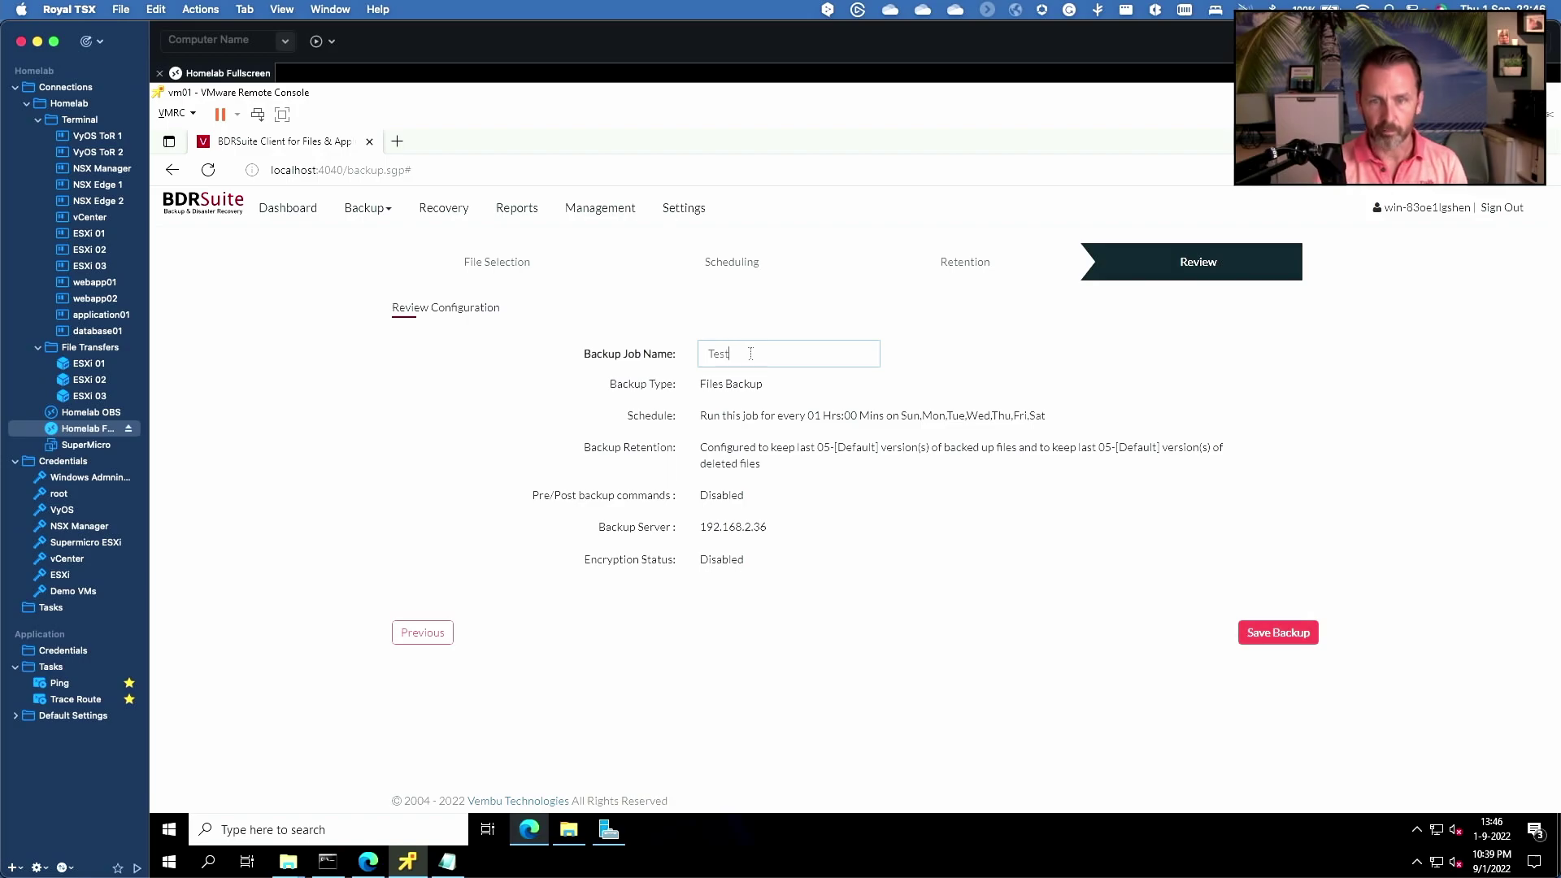
pyautogui.click(1300, 636)
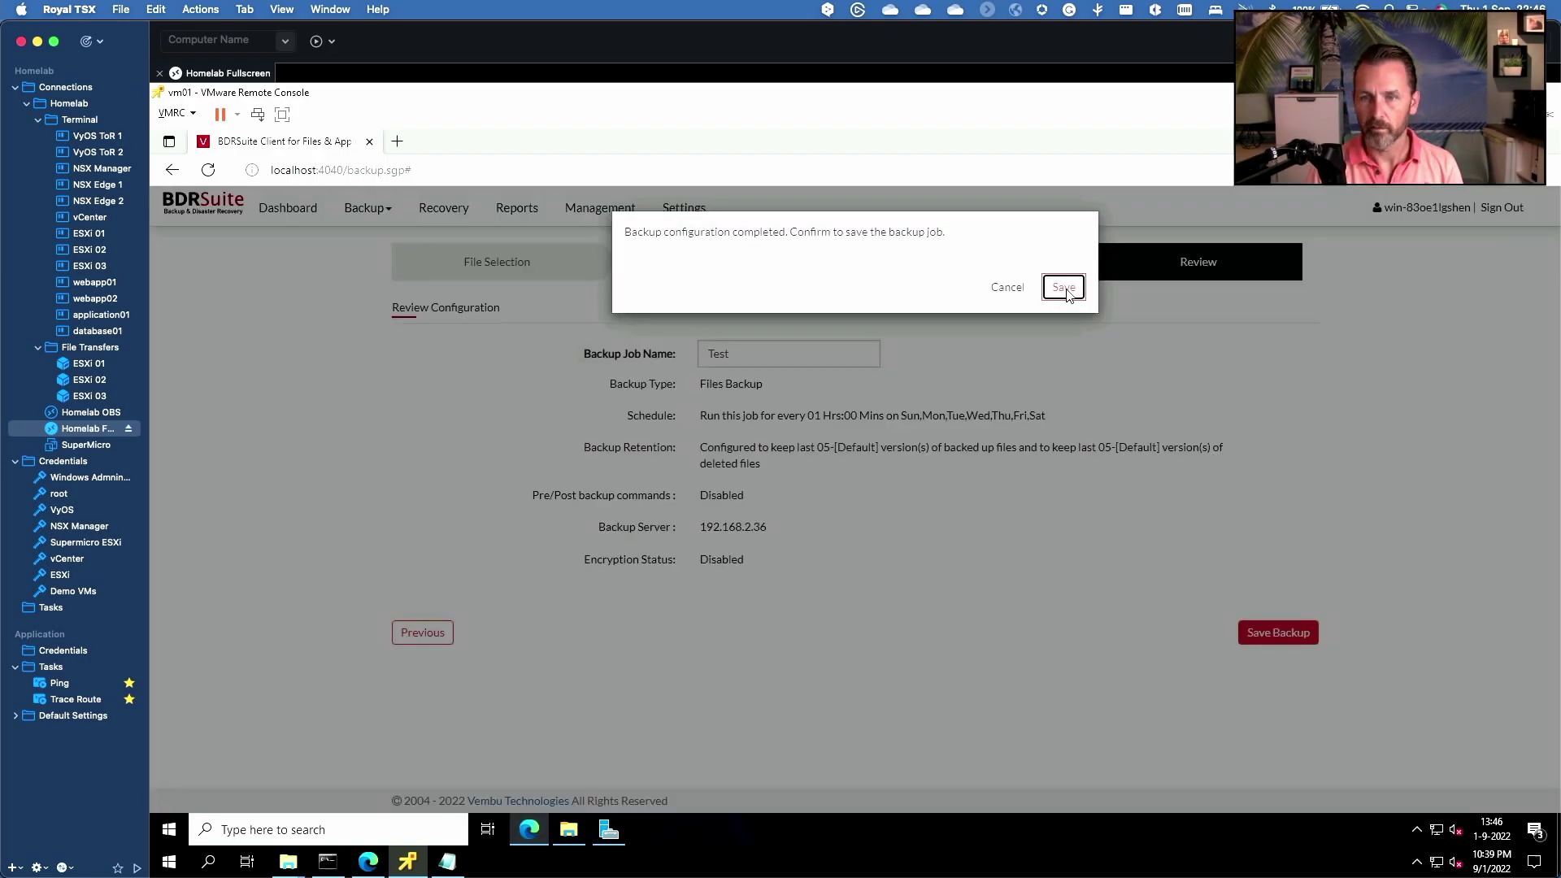
pyautogui.click(1065, 282)
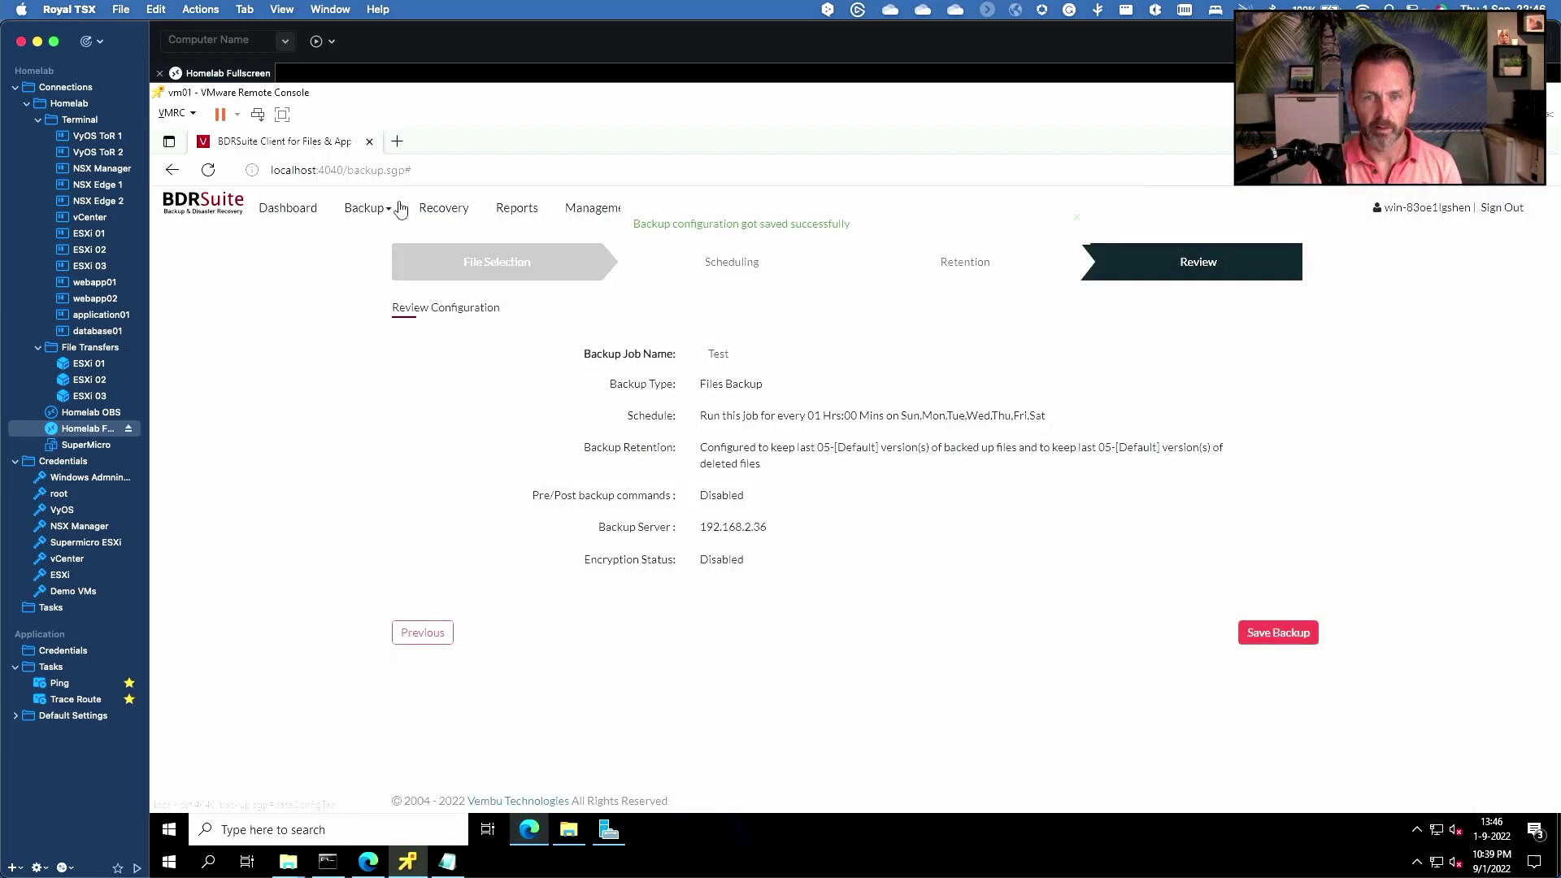
# - Run the Test backup job immediately from the backup job list
pyautogui.moveTo(370, 209)
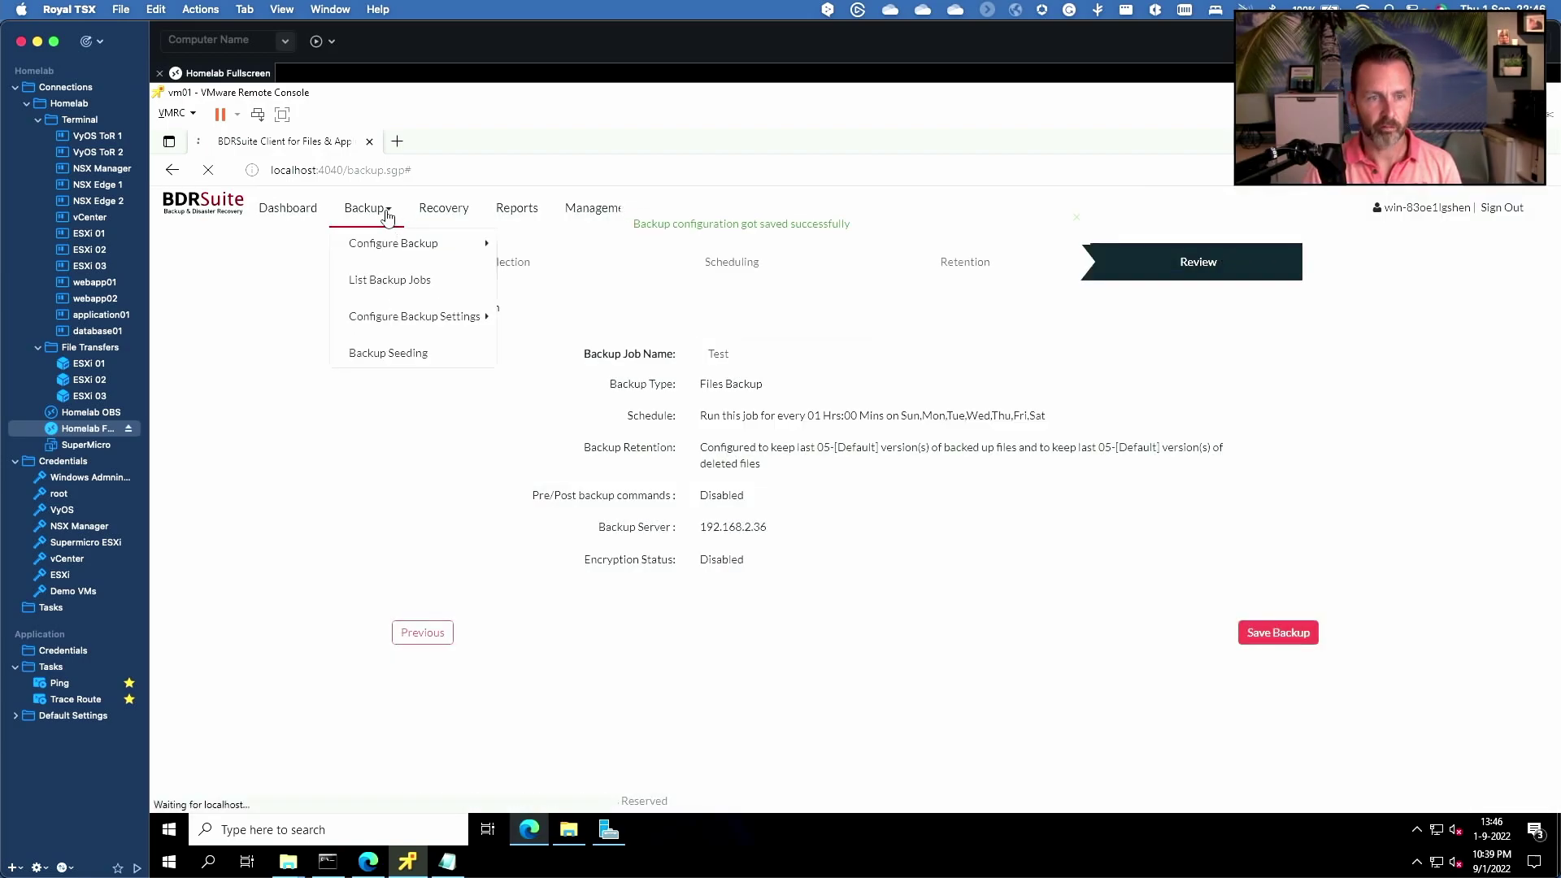
pyautogui.click(392, 281)
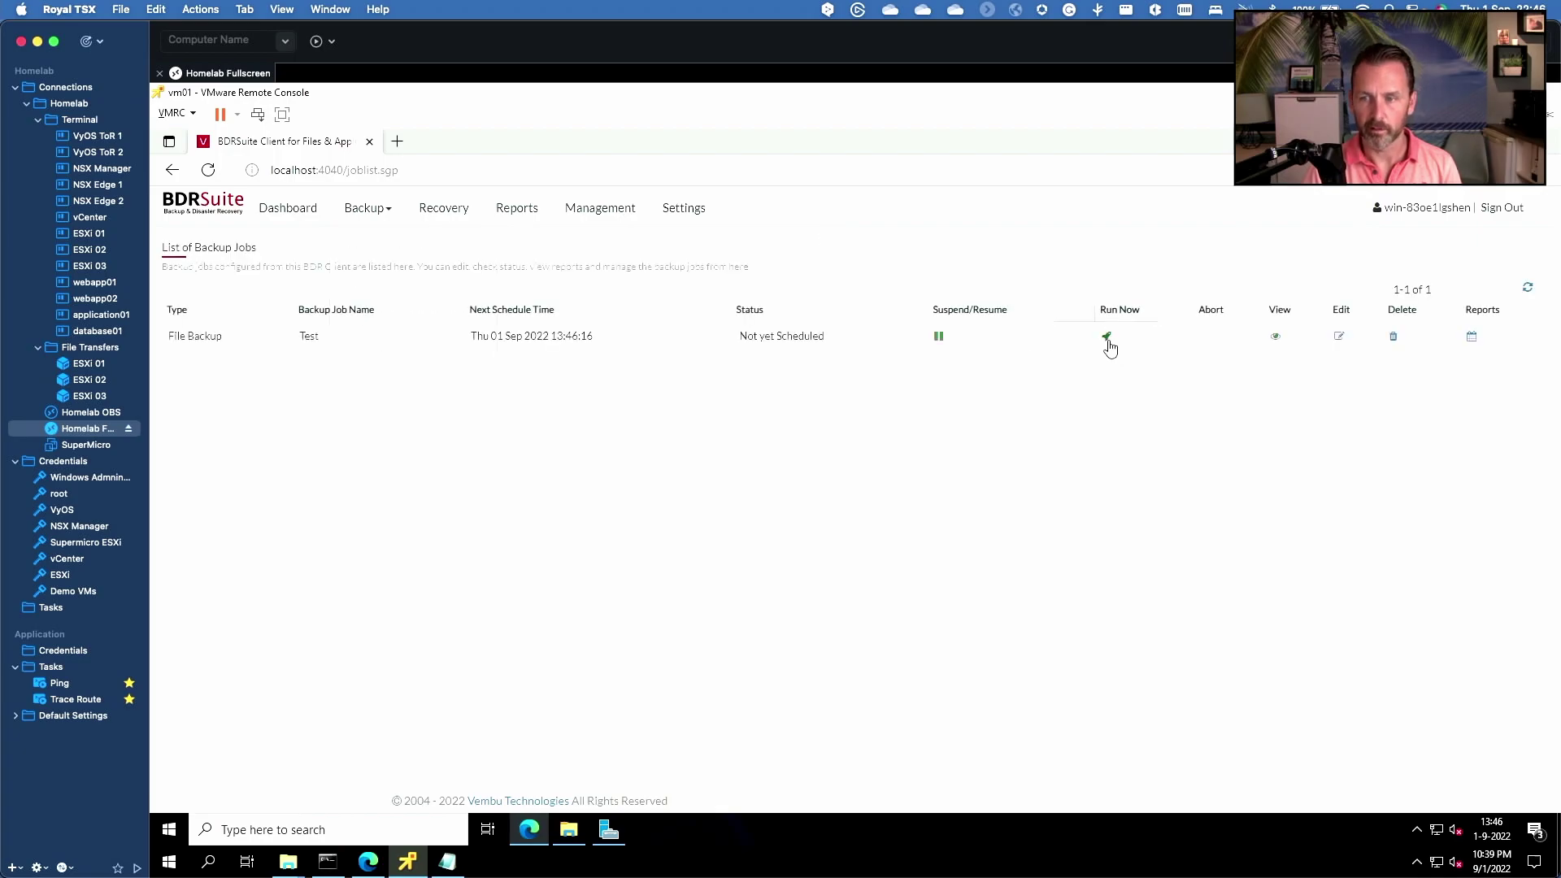
pyautogui.click(1107, 338)
pyautogui.click(953, 470)
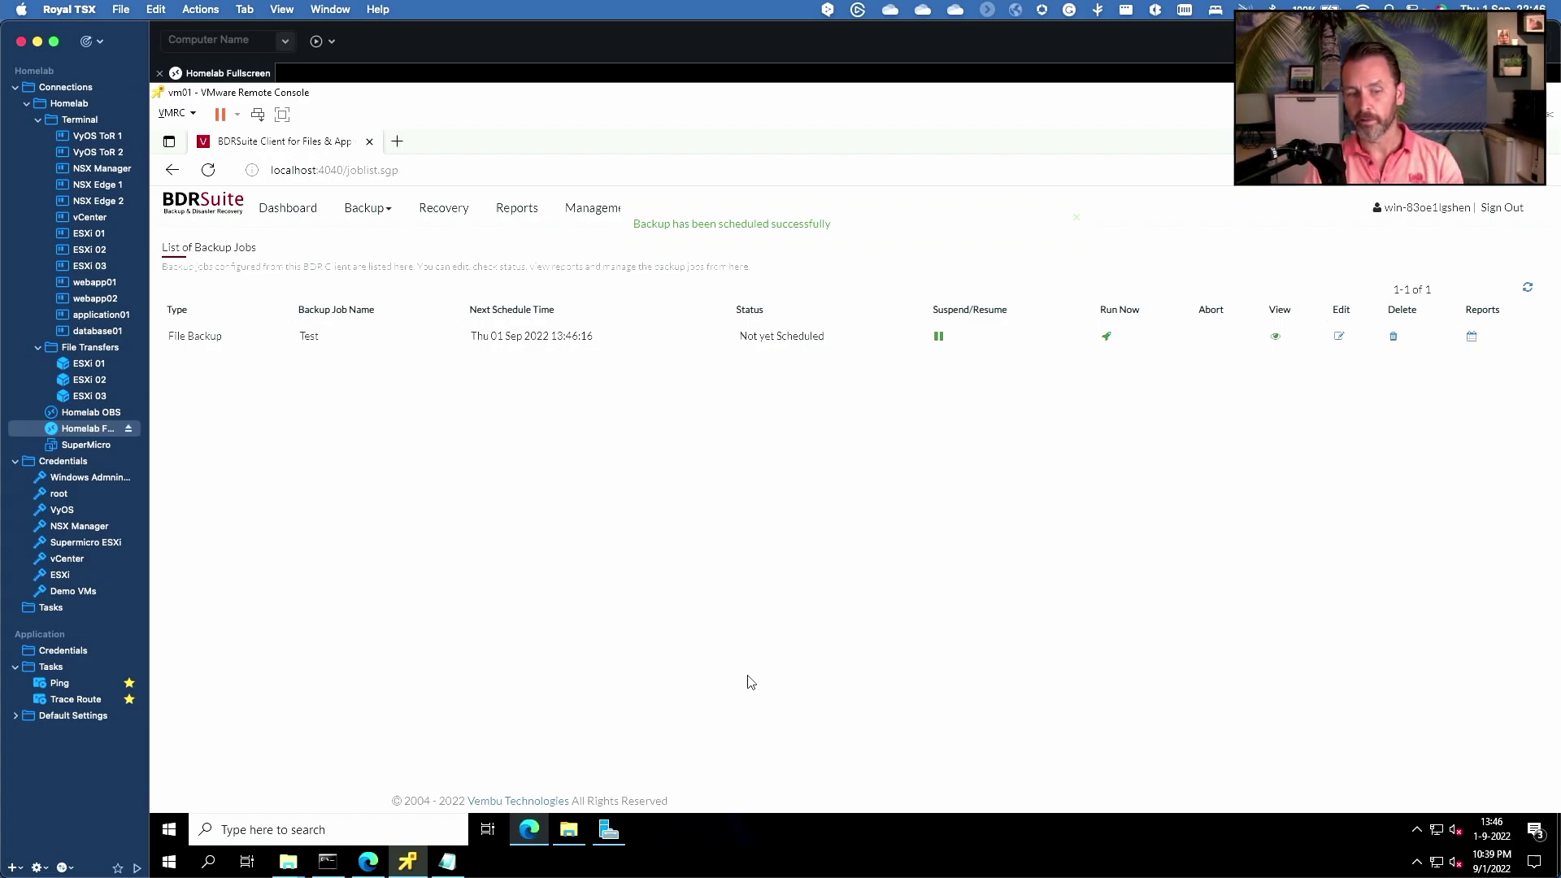
# - Show the backup server's registered clients list, with client 192.168.2.196 active on version 5.3.0
pyautogui.click(368, 862)
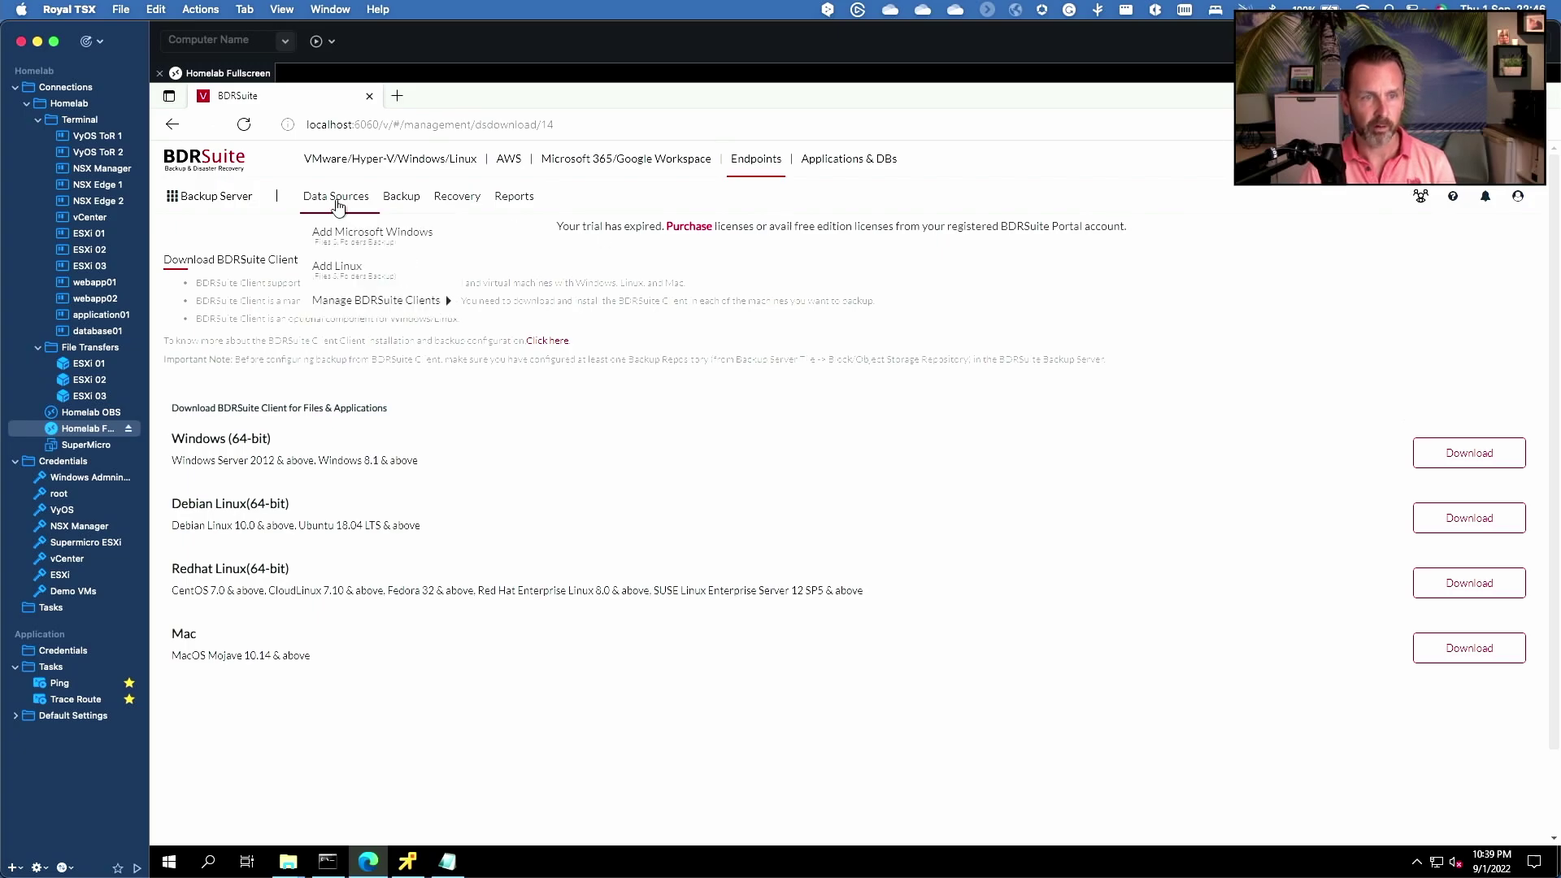
pyautogui.click(369, 862)
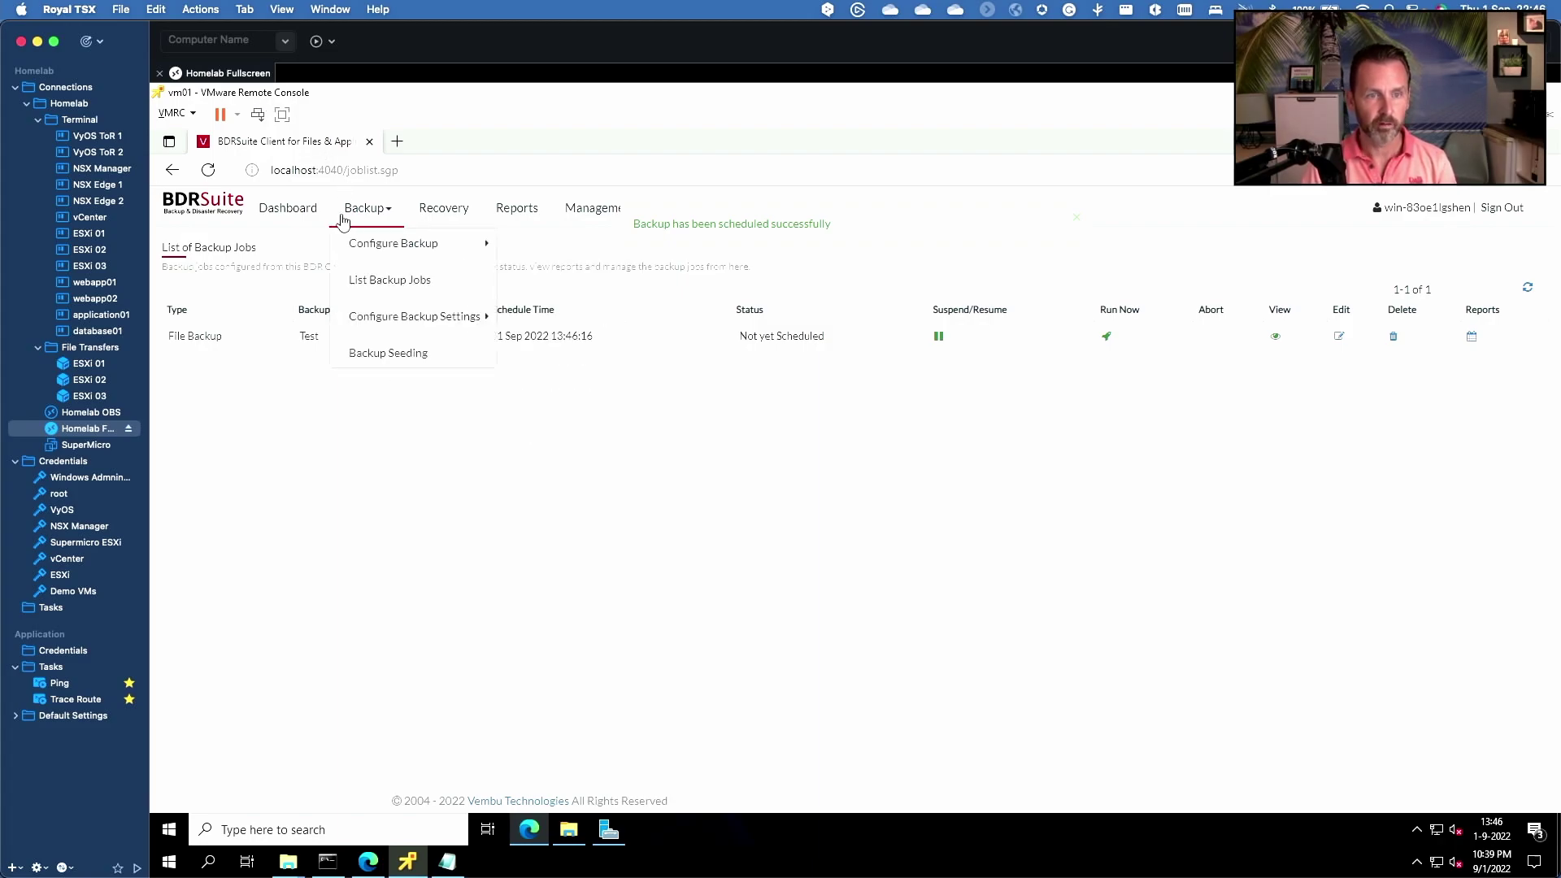
pyautogui.click(368, 862)
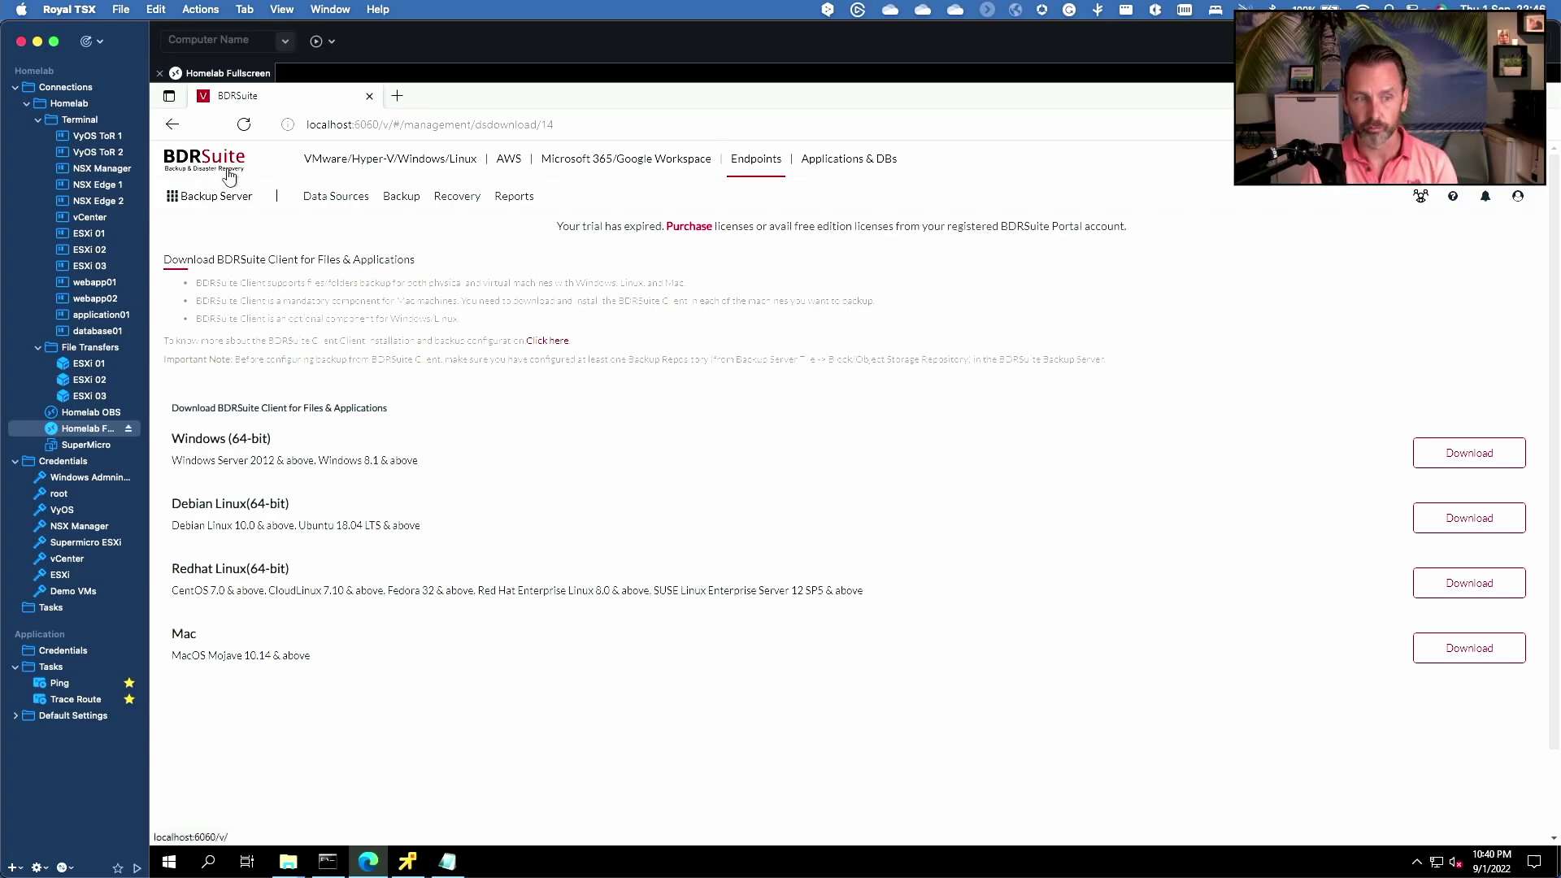
pyautogui.moveTo(338, 203)
pyautogui.moveTo(396, 301)
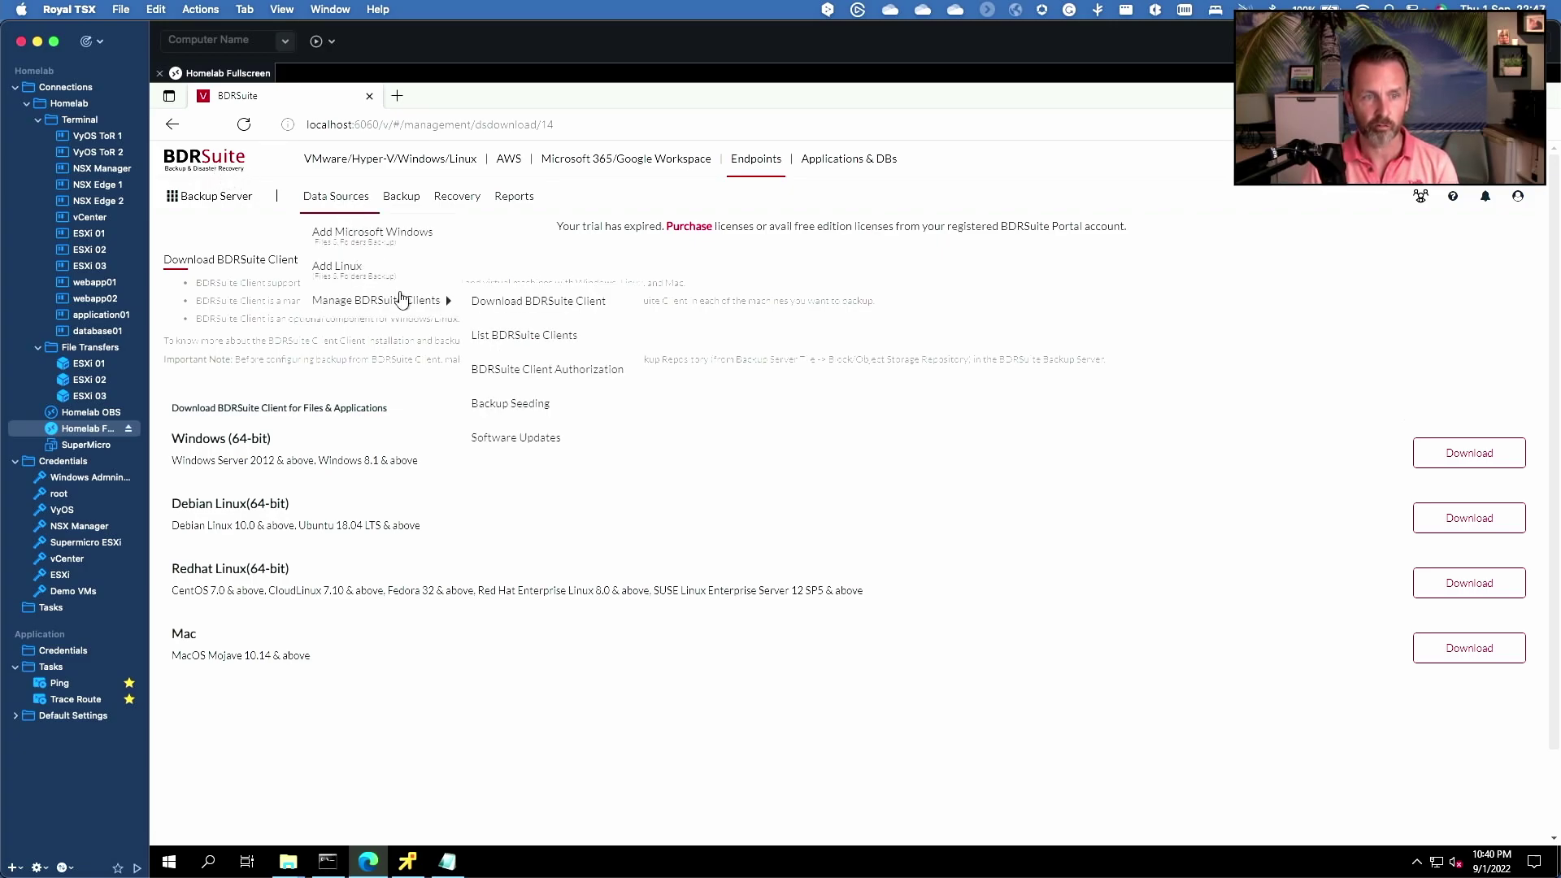
pyautogui.click(536, 337)
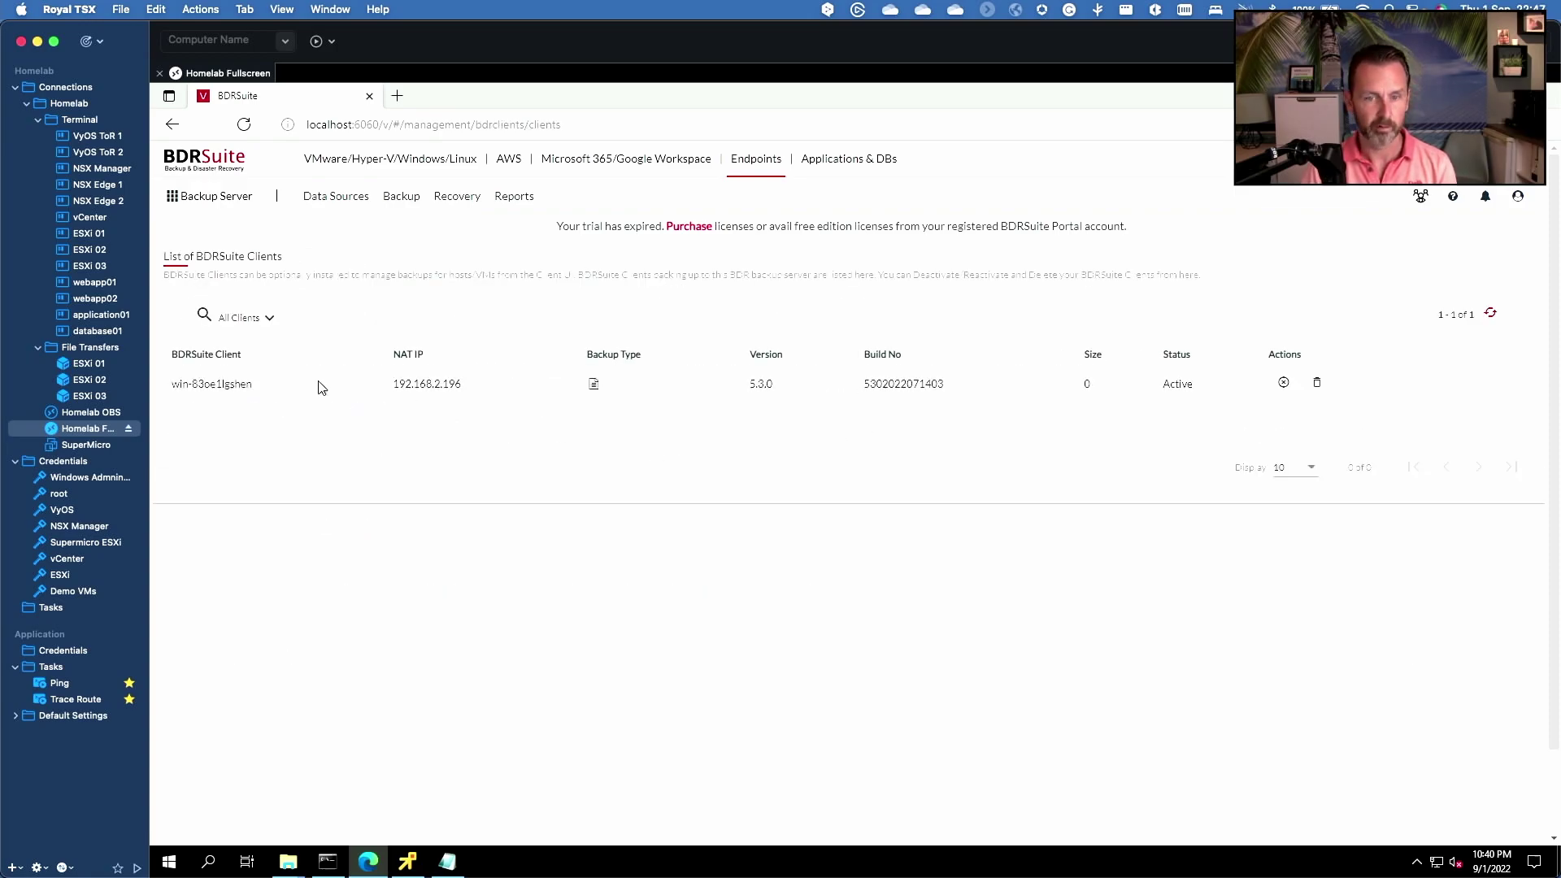
pyautogui.moveTo(221, 383); pyautogui.dragTo(261, 387)
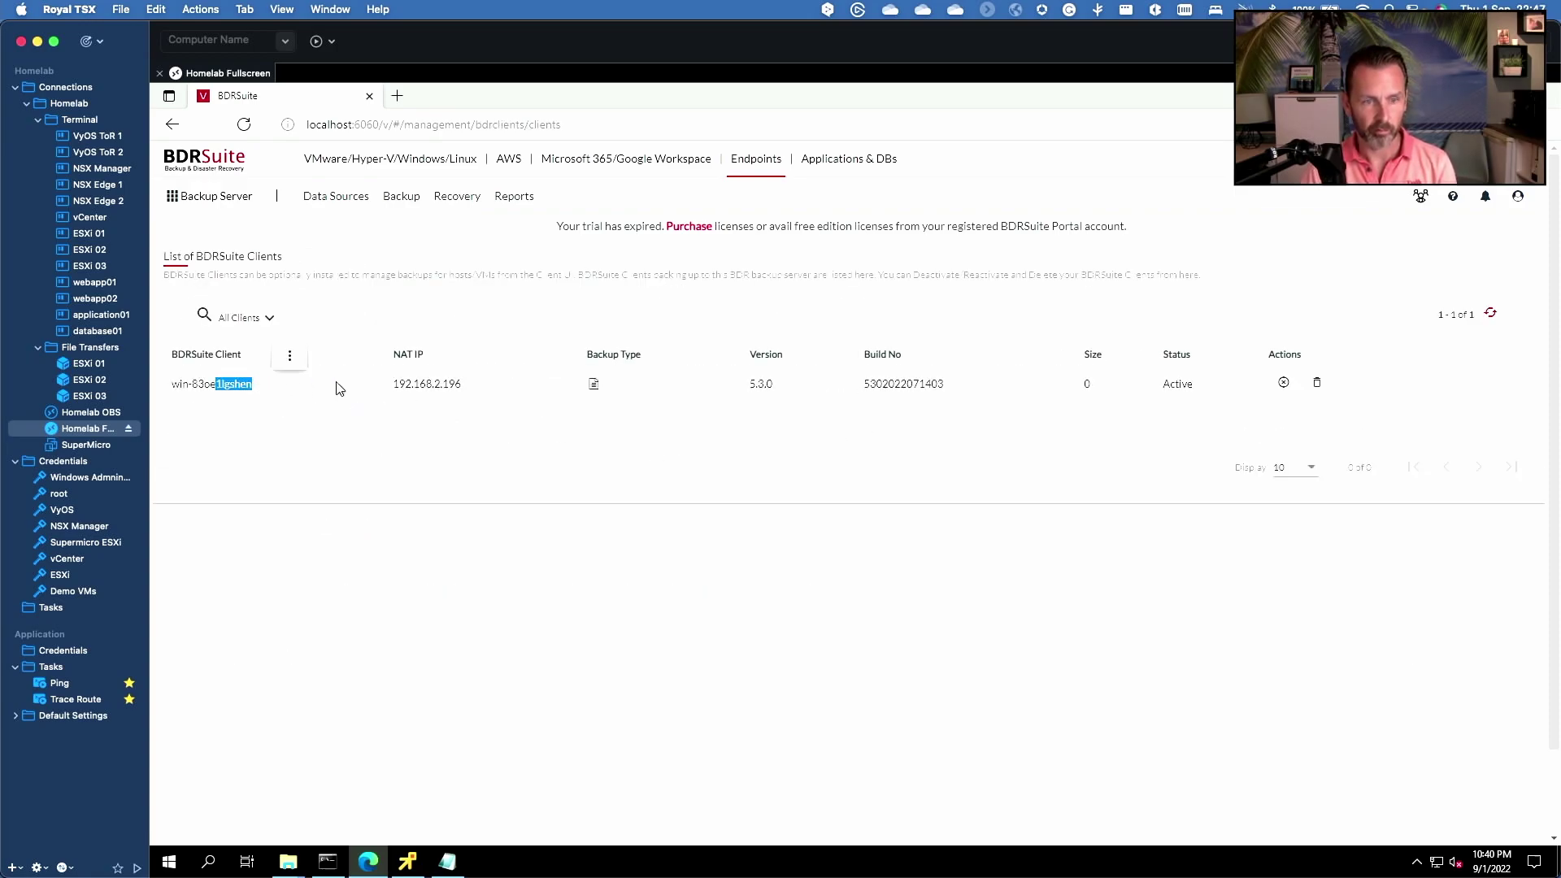
# - Deselect the highlighted client host name in the clients list
pyautogui.click(416, 389)
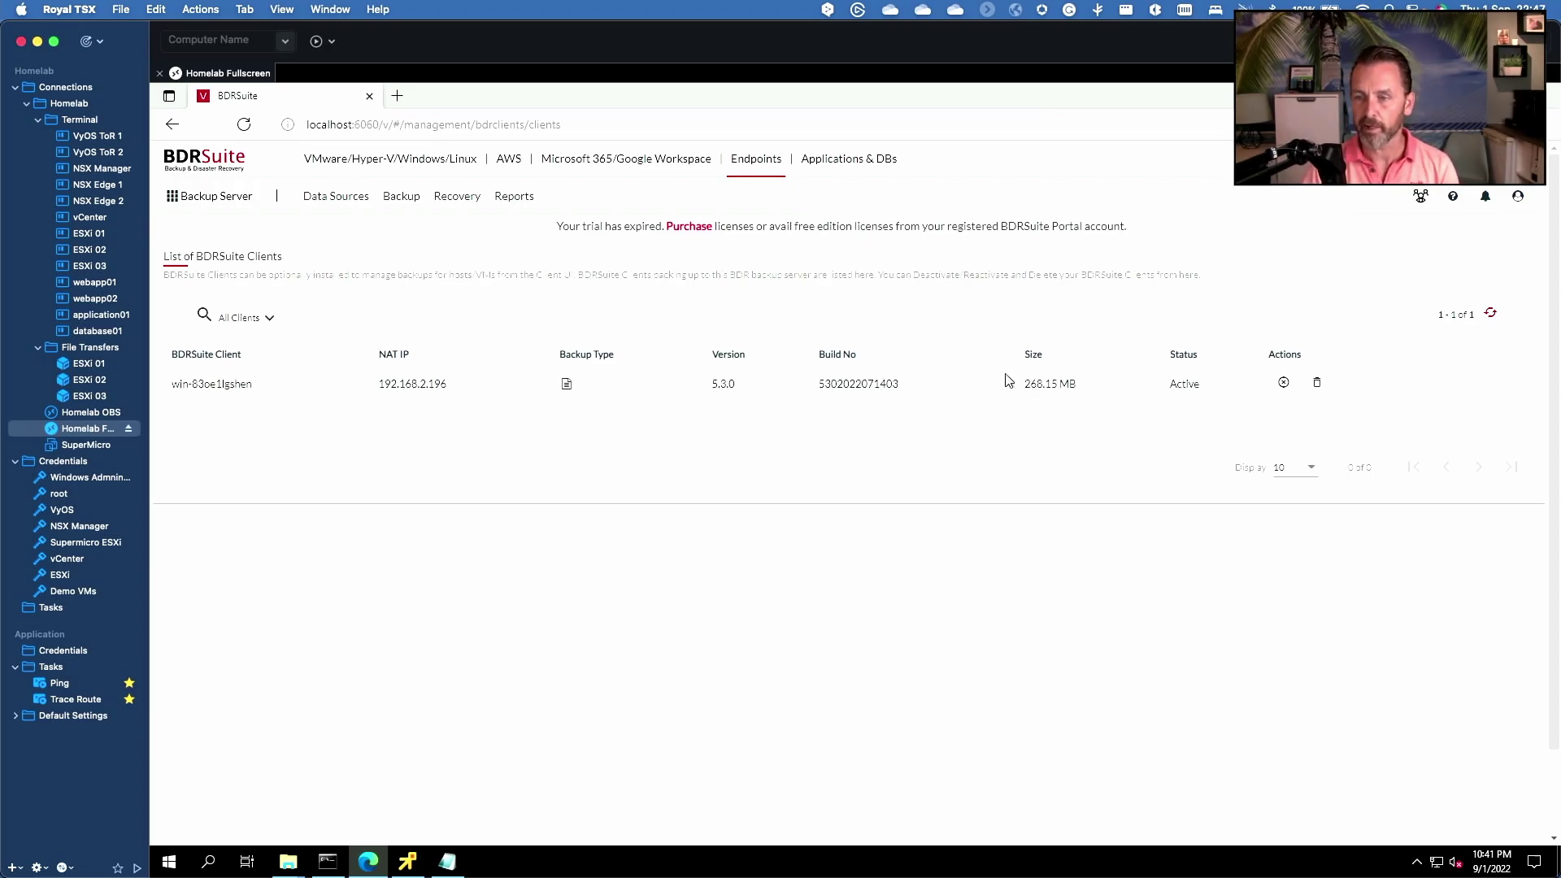
# - Begin a File Level Recovery restore of the Test job from the Recovery page
pyautogui.click(458, 211)
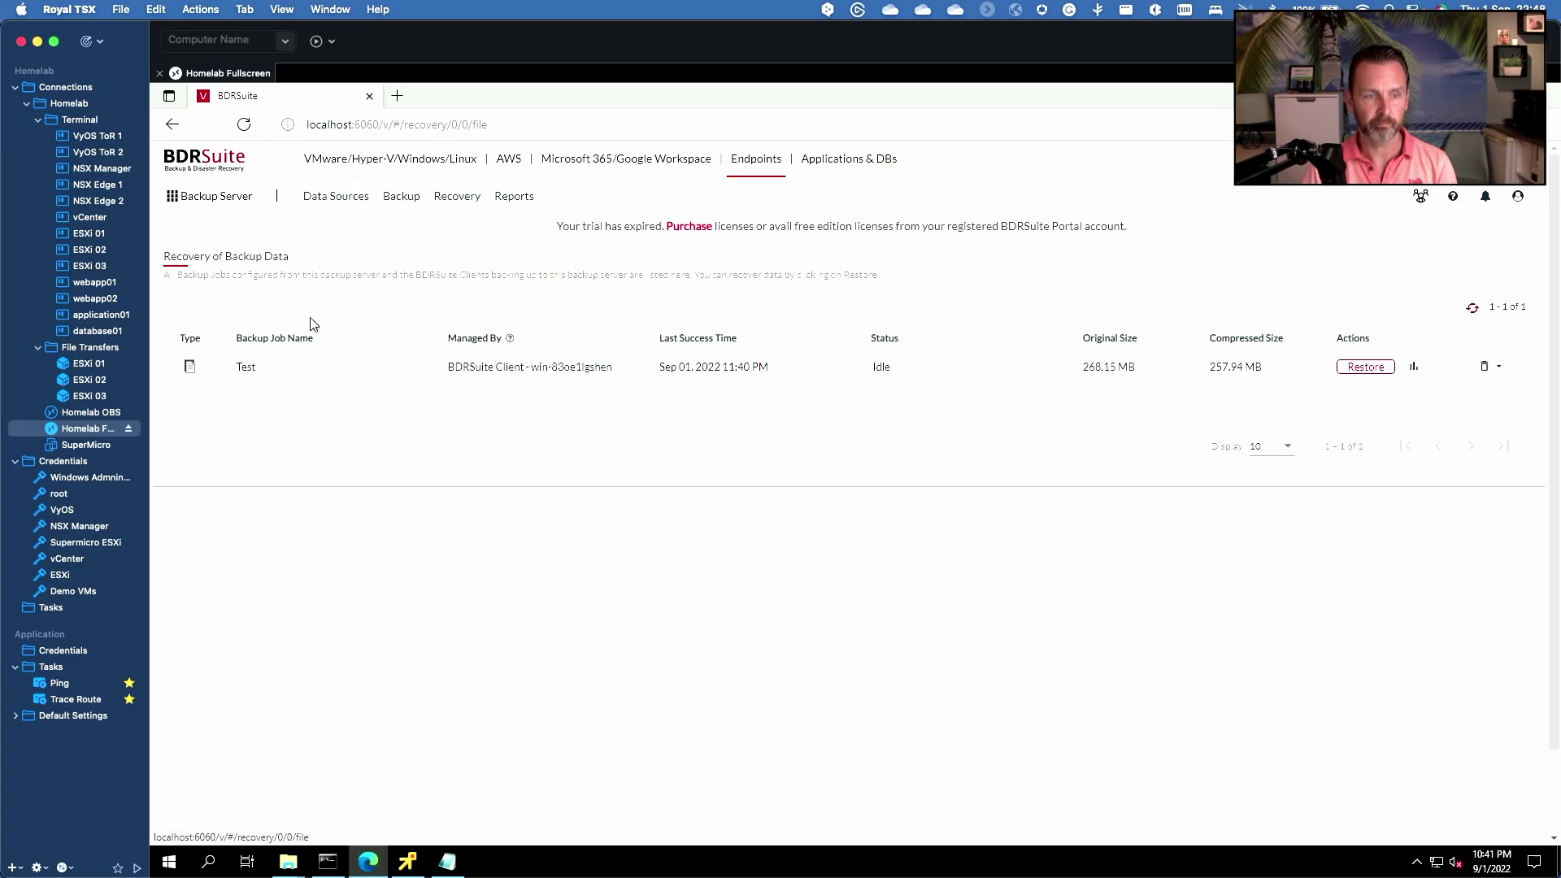
pyautogui.click(1378, 368)
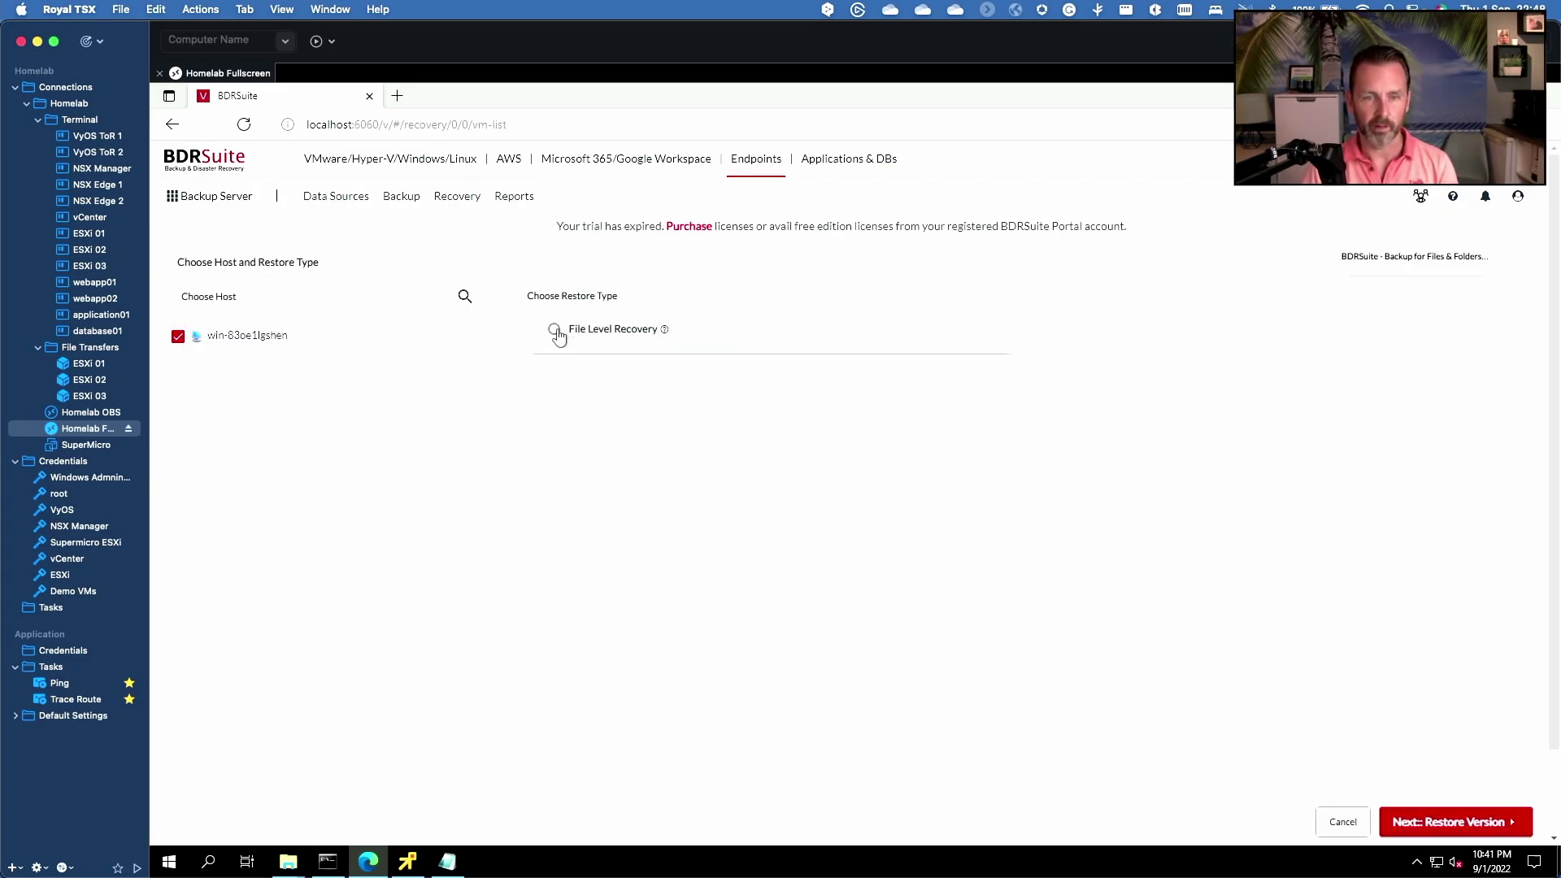
pyautogui.click(555, 330)
pyautogui.click(1514, 820)
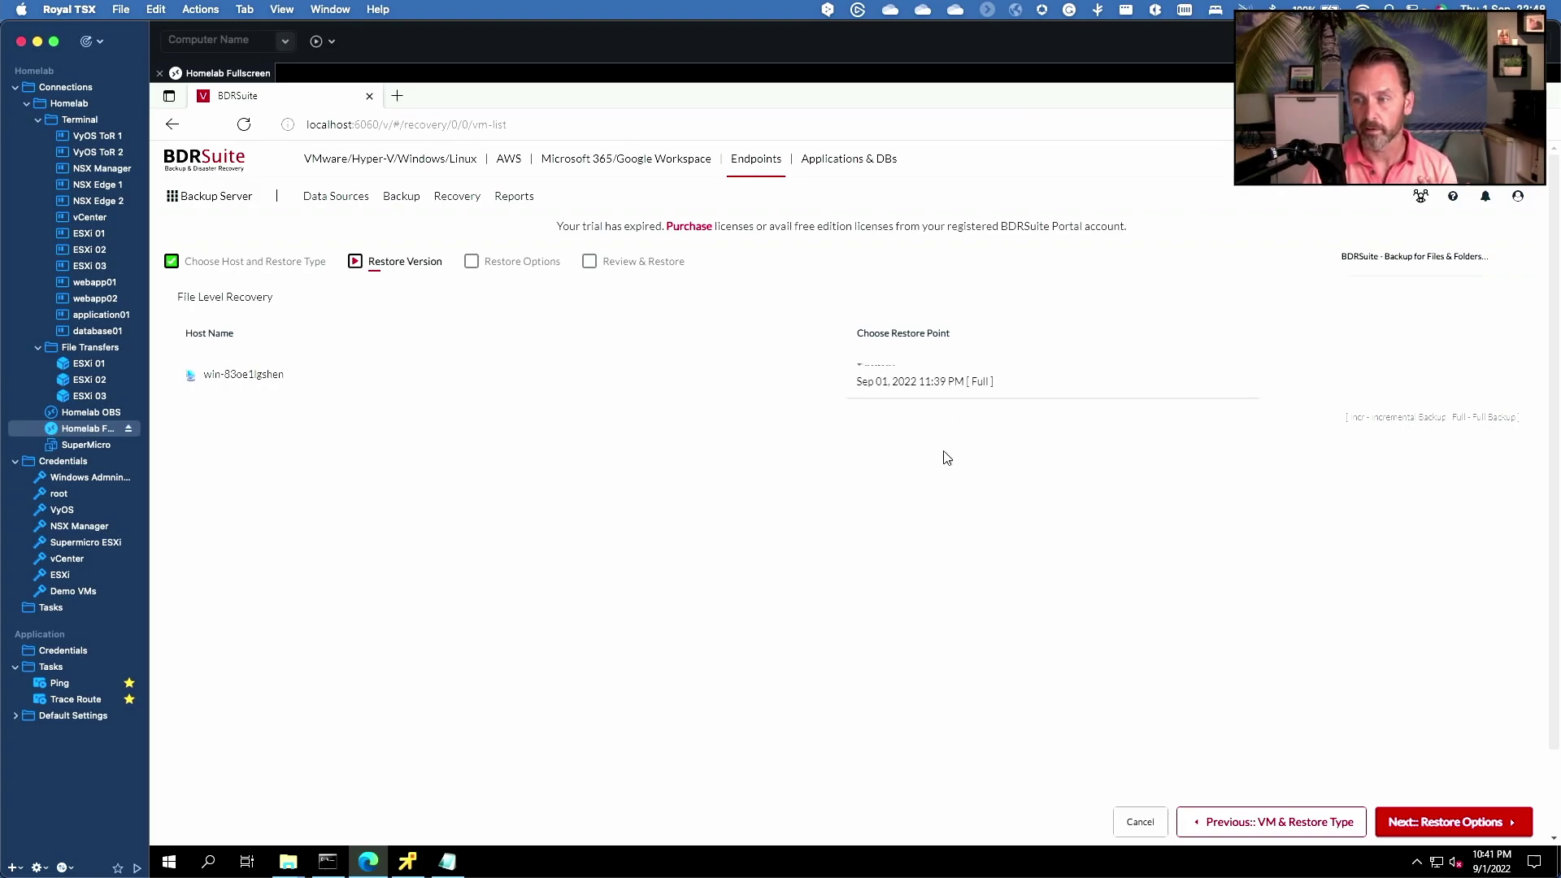
# - Accept the Sep 01, 2022 11:39 PM restore point, tick vmsilogs.log, and set destination C:\temp\
pyautogui.click(1478, 818)
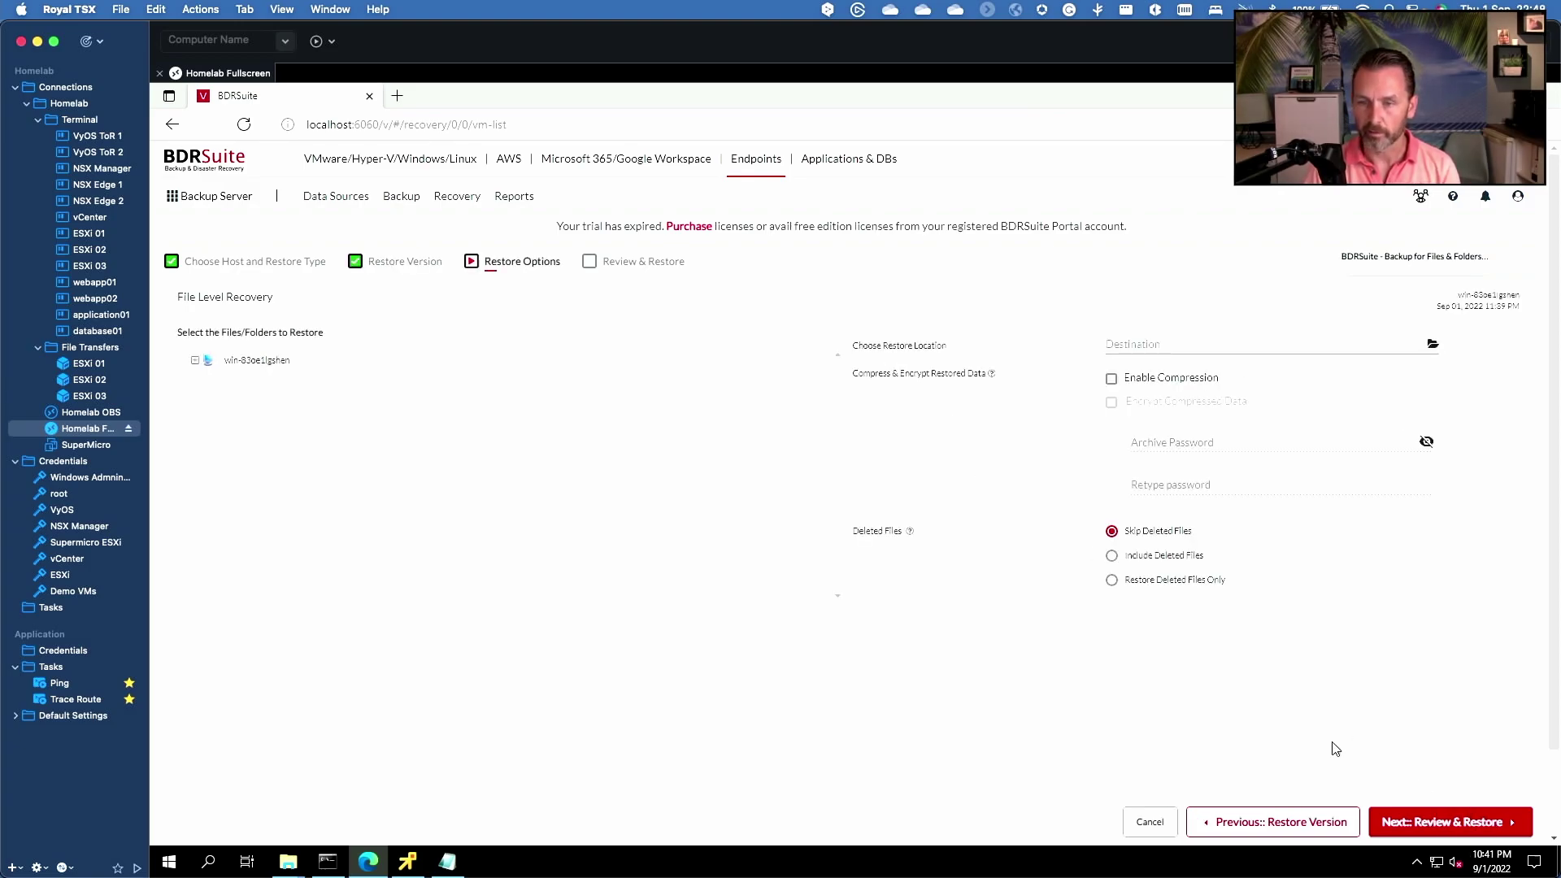
pyautogui.click(192, 360)
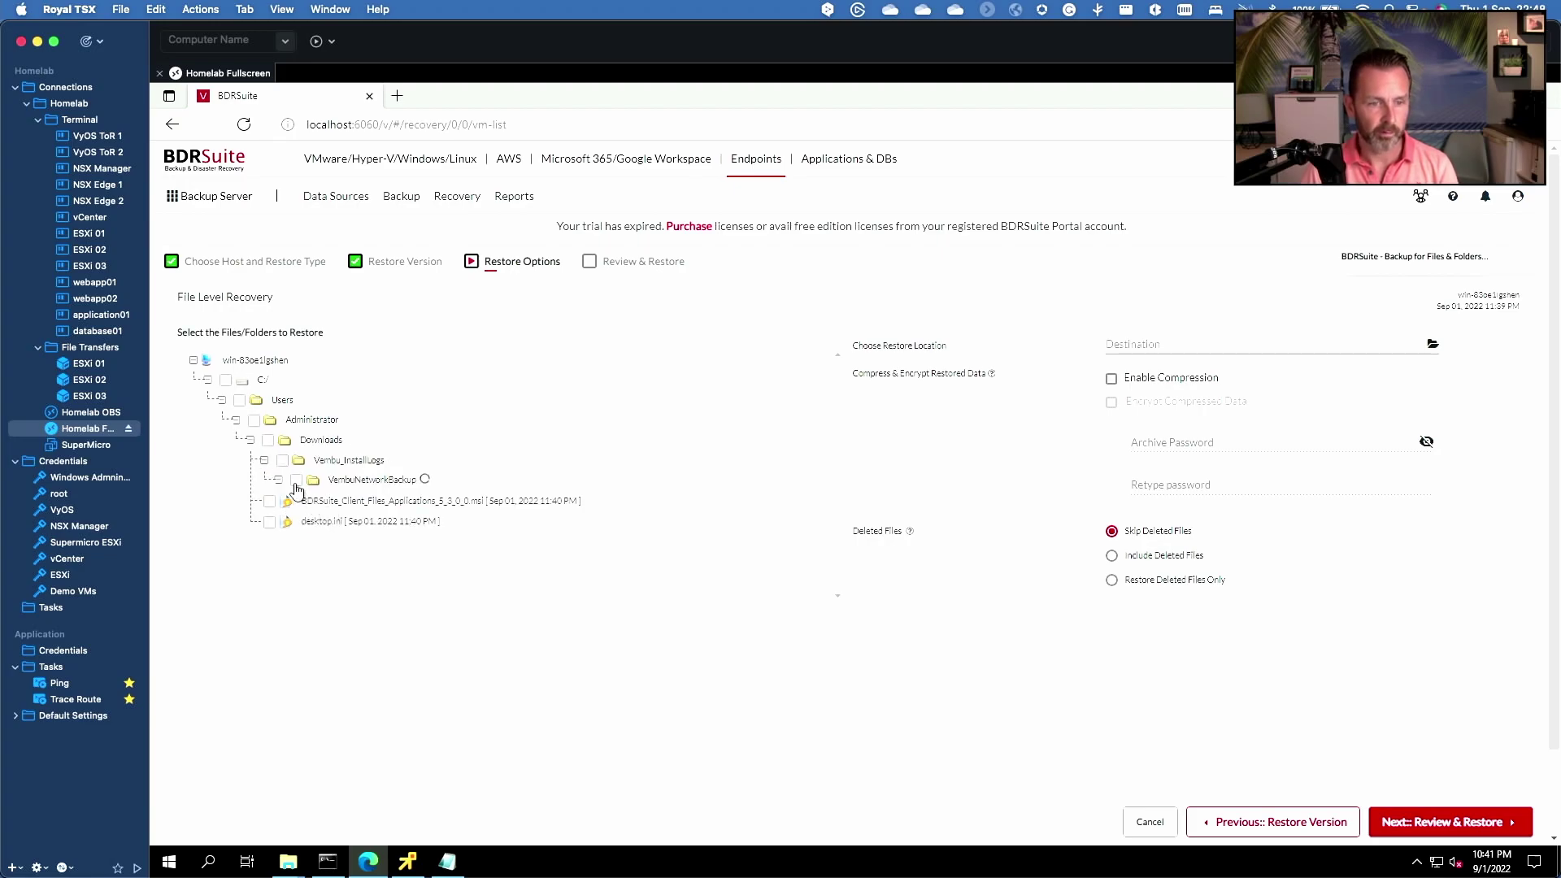
pyautogui.click(298, 522)
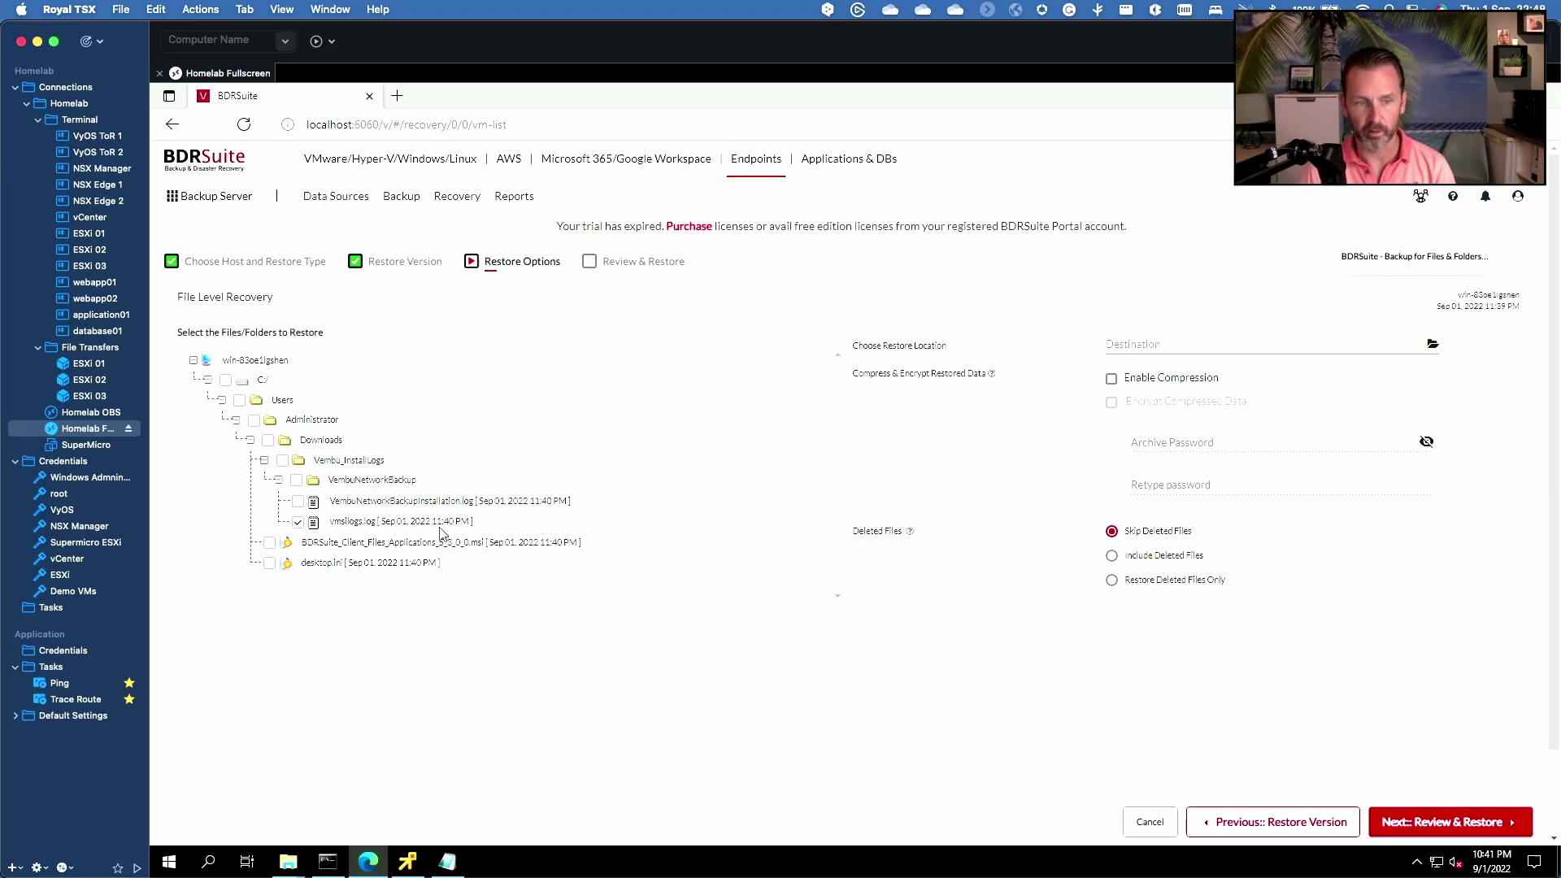
pyautogui.click(1142, 345)
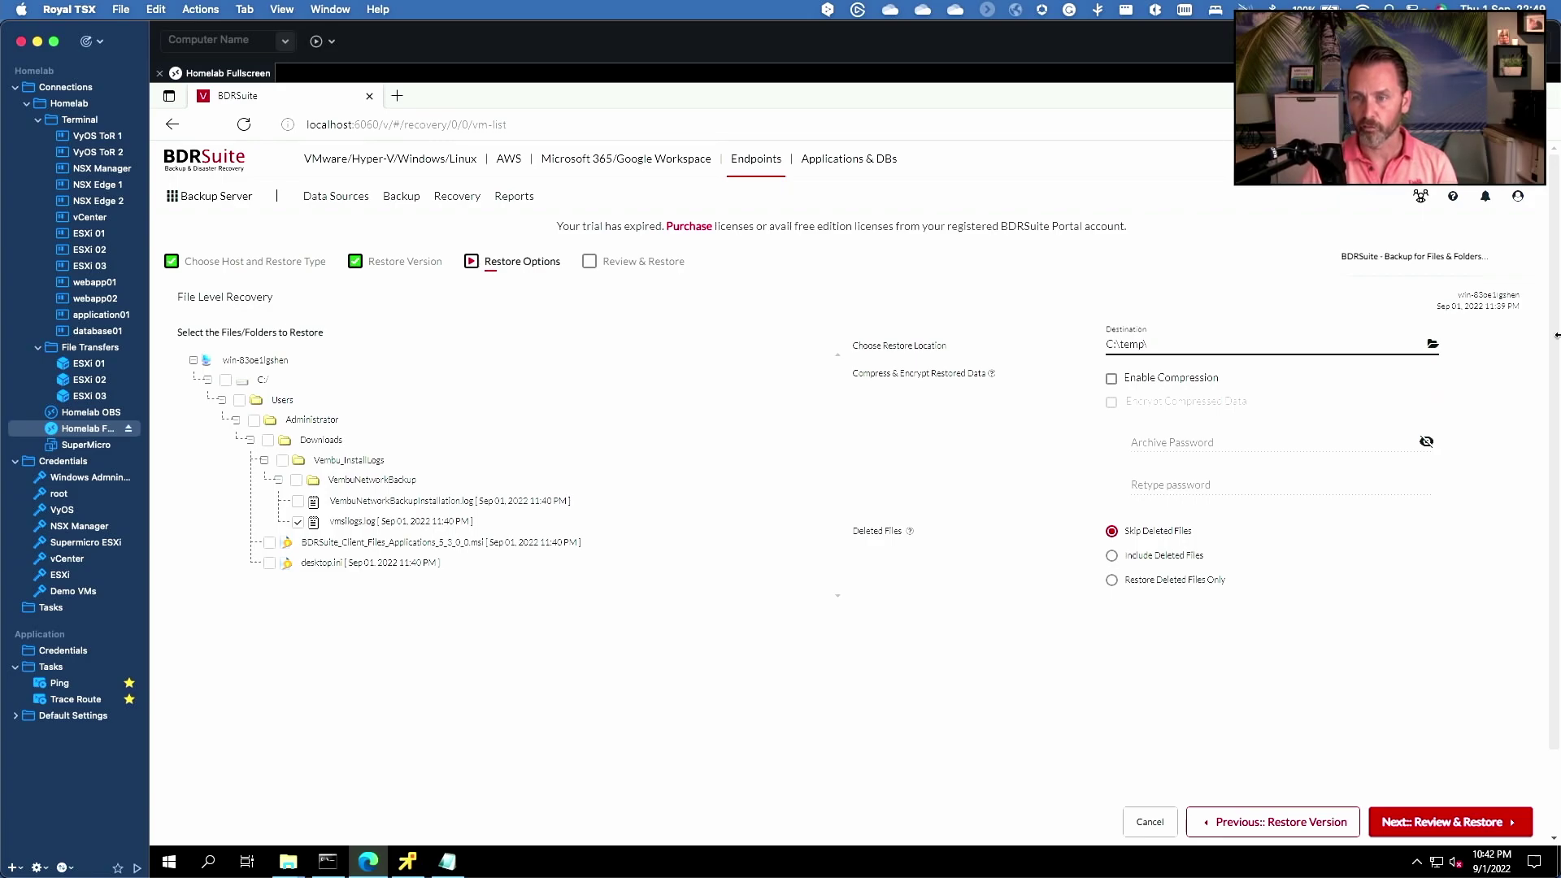
pyautogui.moveTo(1153, 345); pyautogui.dragTo(1080, 351)
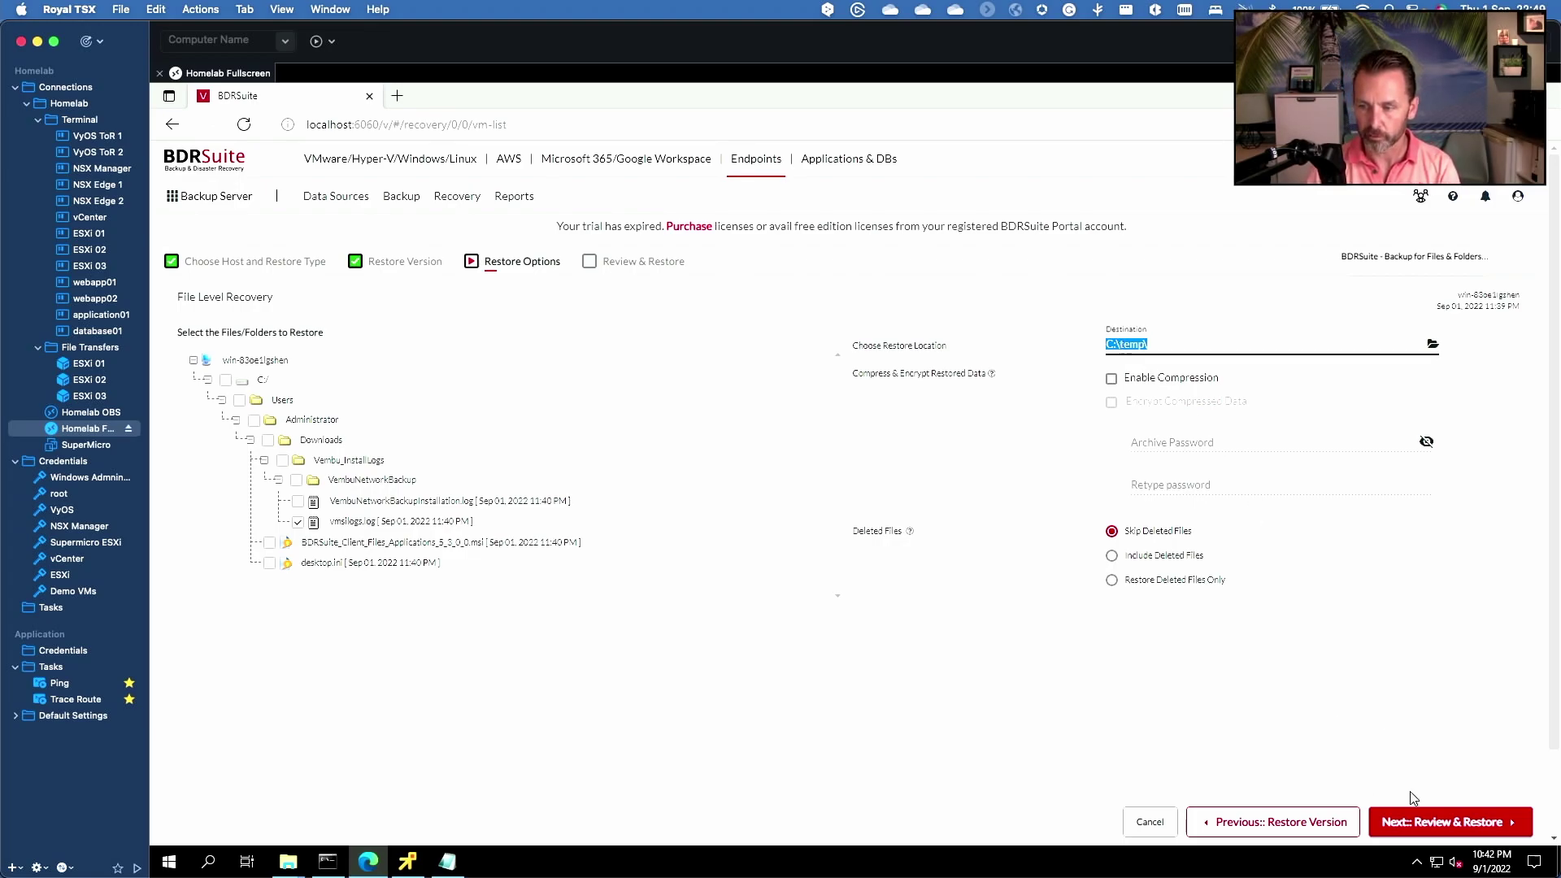
# - Review and start the restore of vmsilogs.log to C:\temp\, confirming to proceed
pyautogui.click(1418, 820)
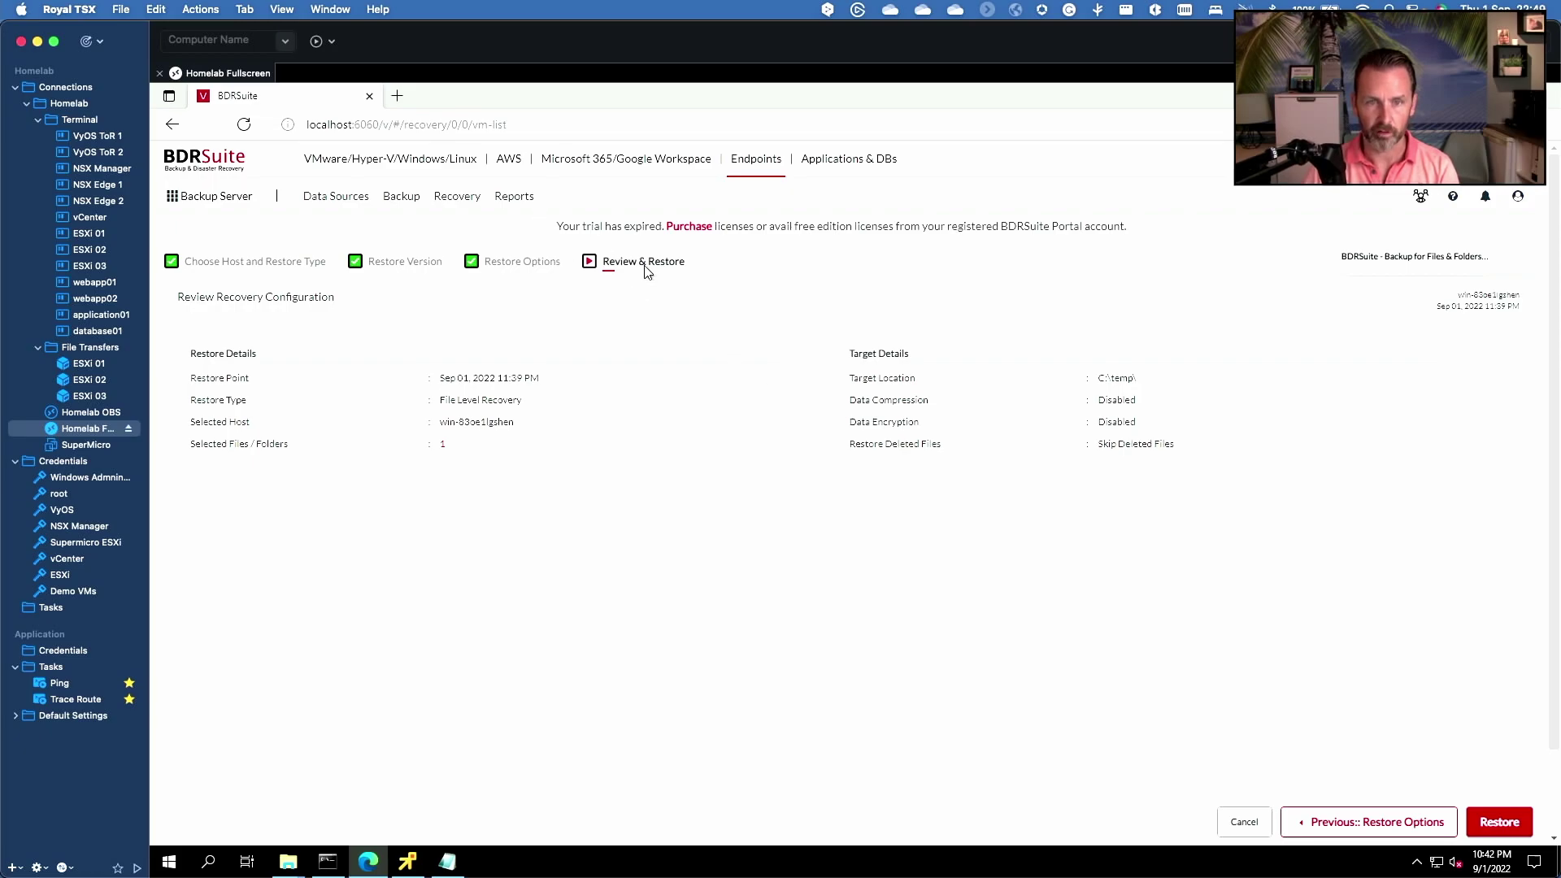
pyautogui.click(1502, 822)
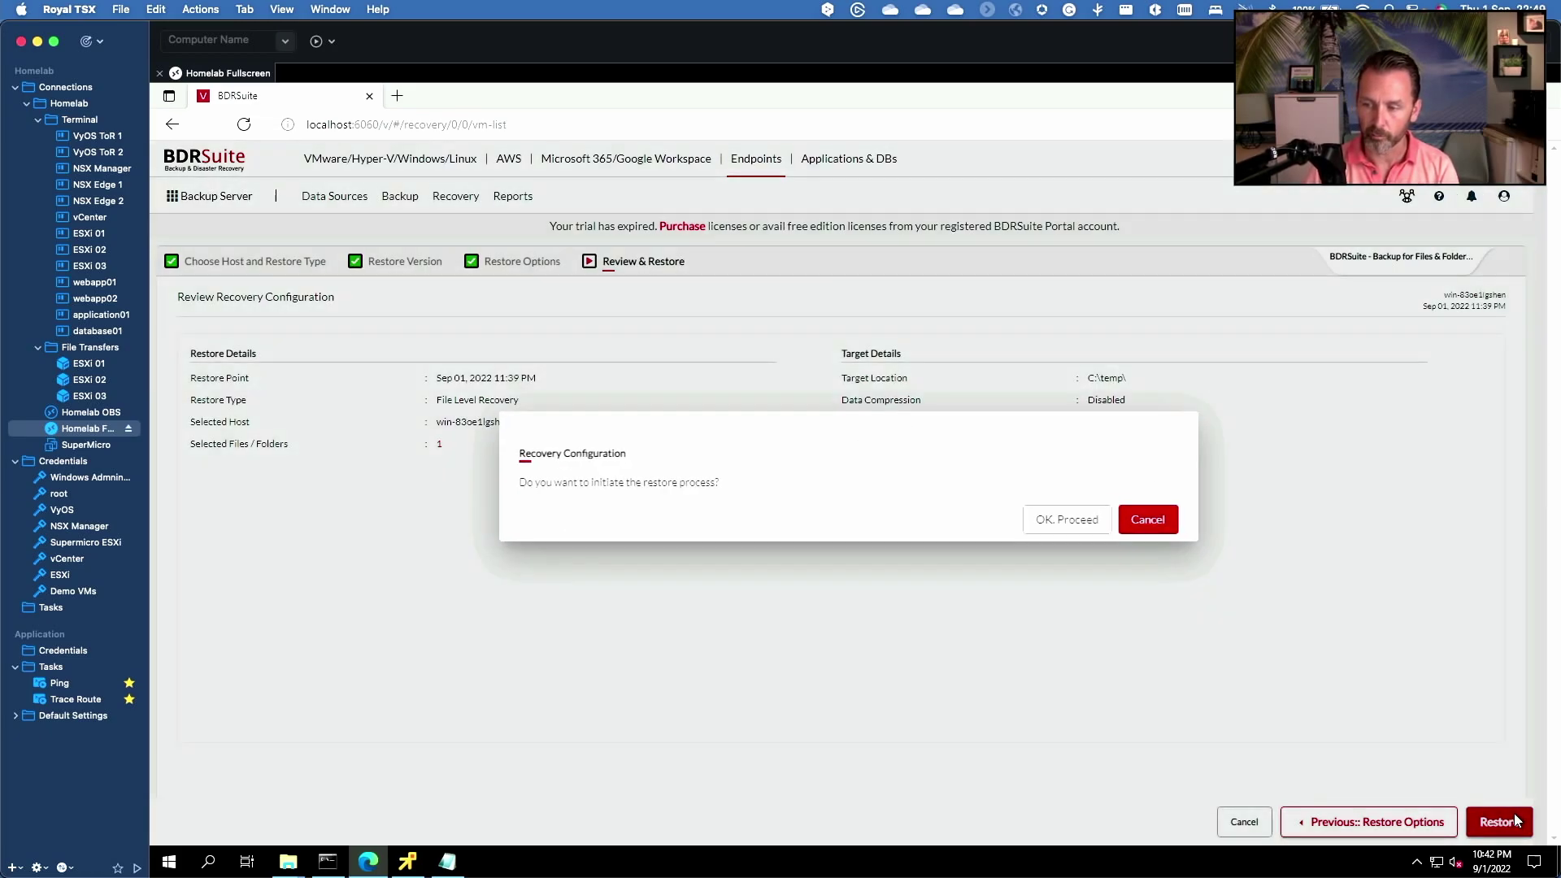
pyautogui.click(1070, 521)
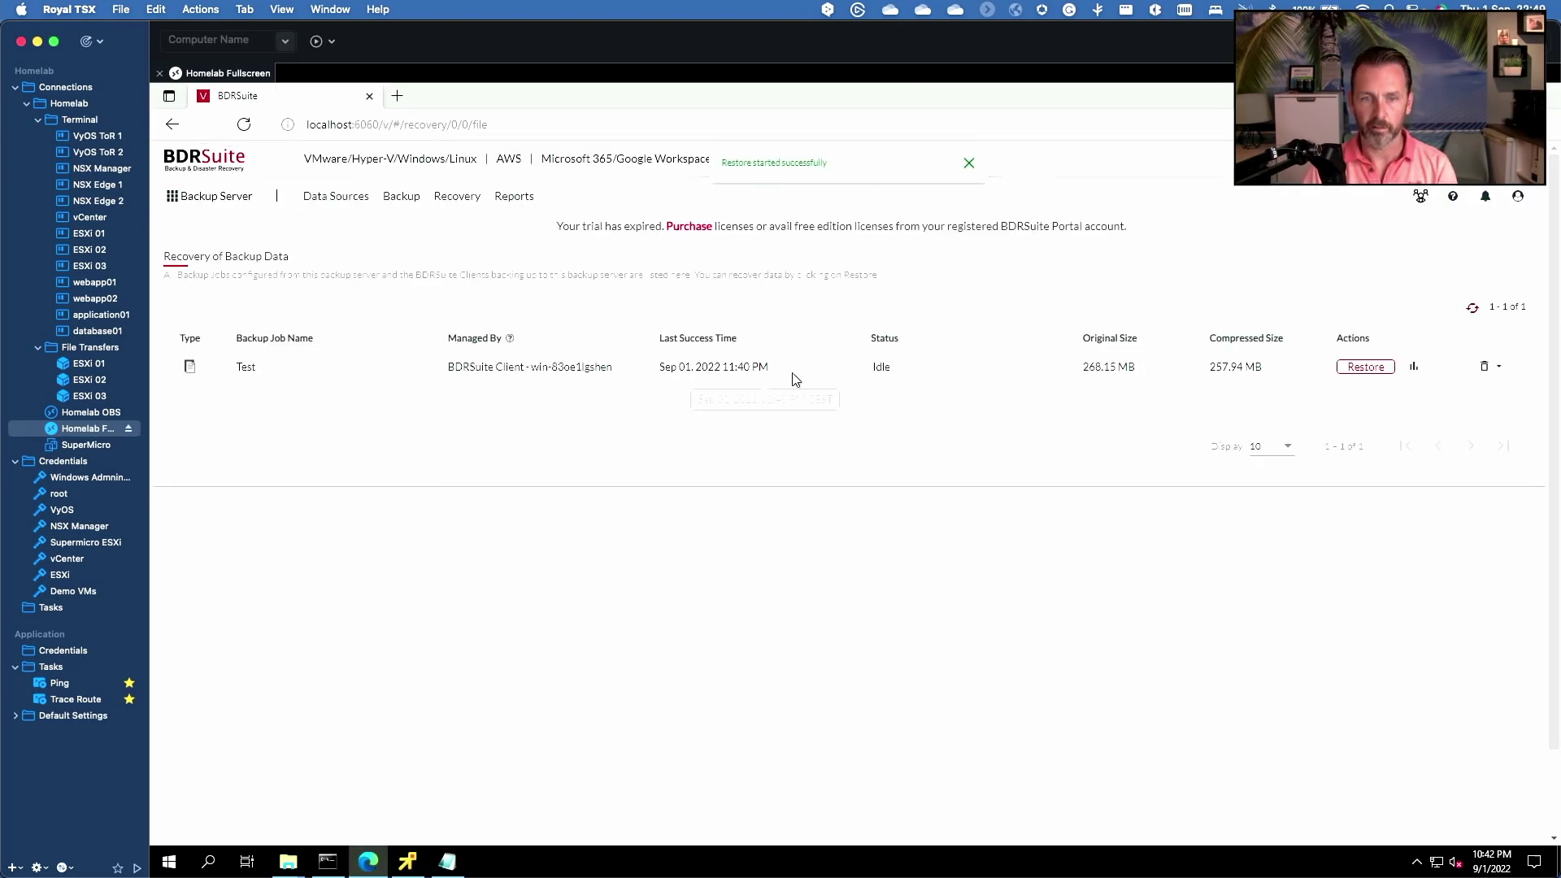
# - Browse C:\Temp to the Test_01SEP2022_22_42_40 restore's C-Drive\Users\Administrator\Downloads\Vembu_InstallLogs\VembuNetworkBackup folder
pyautogui.moveTo(297, 854)
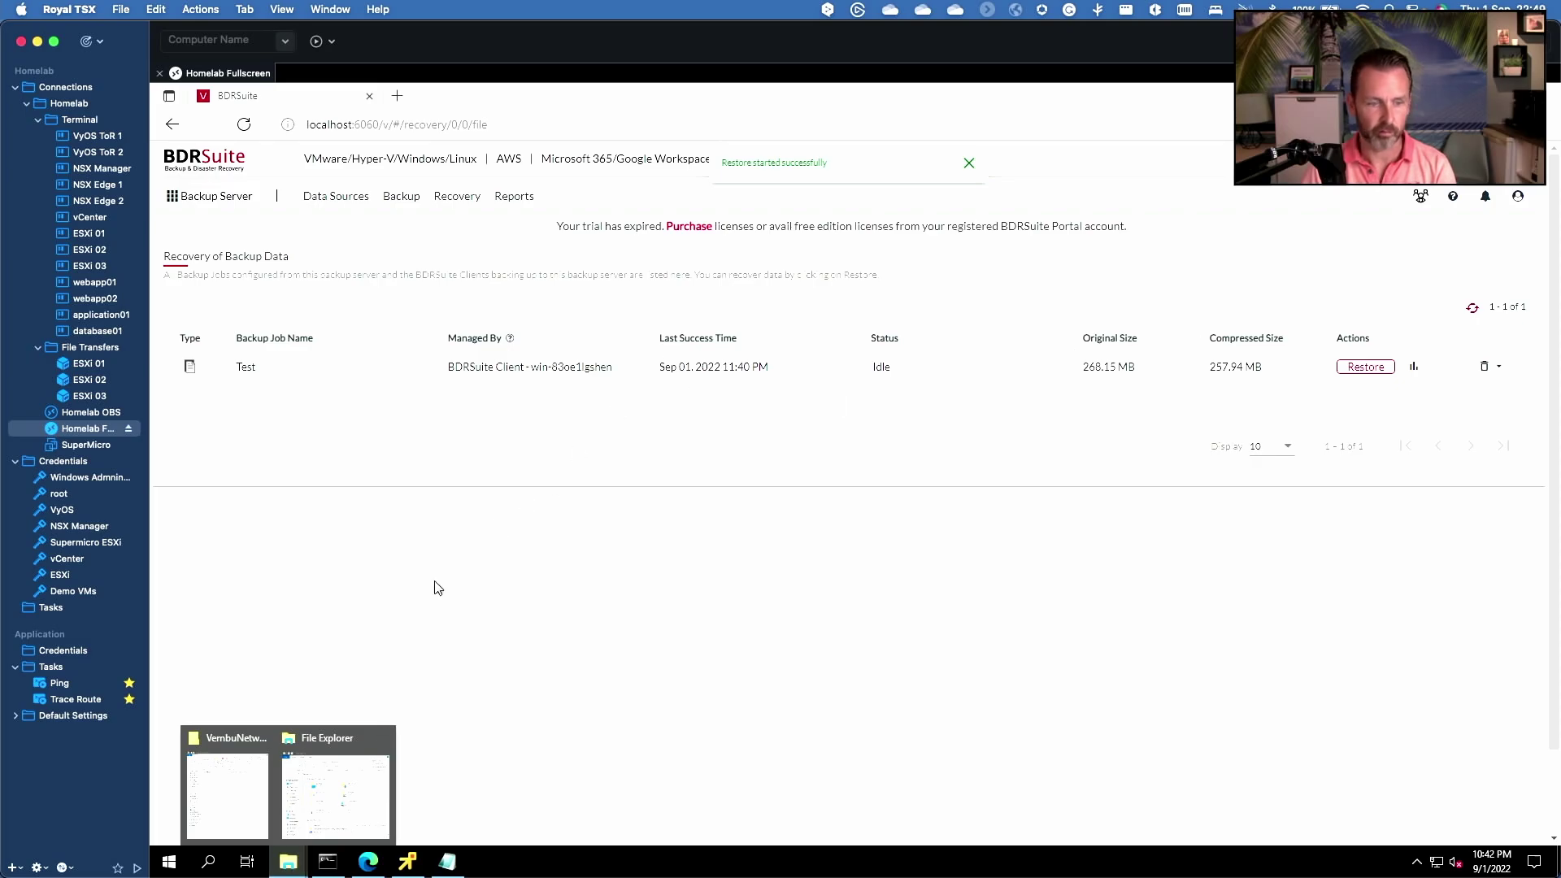
pyautogui.click(317, 780)
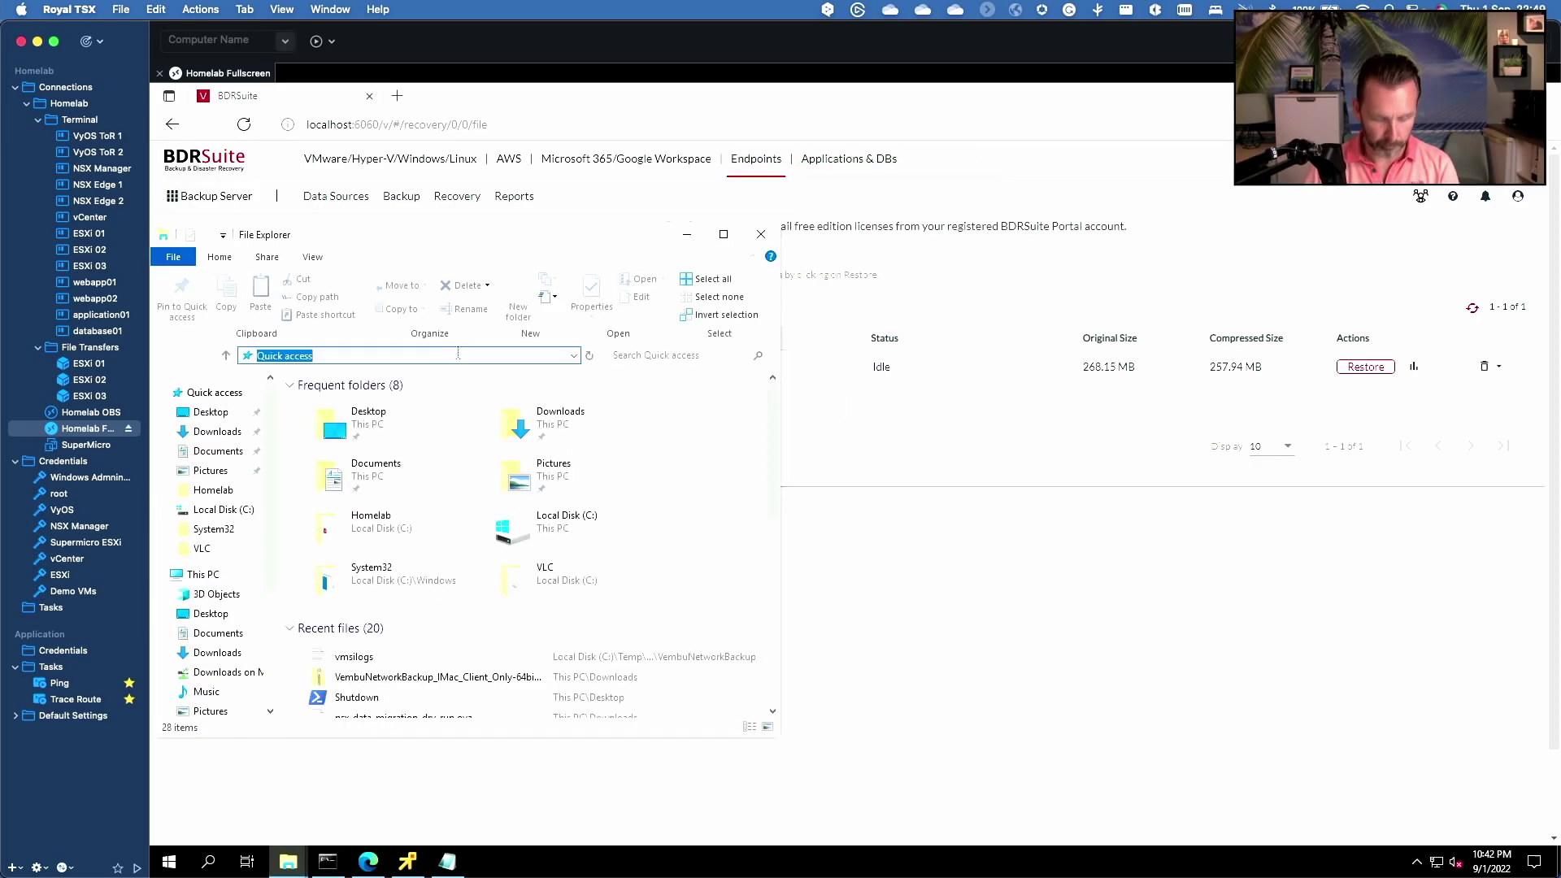
pyautogui.doubleClick(375, 411)
pyautogui.doubleClick(370, 409)
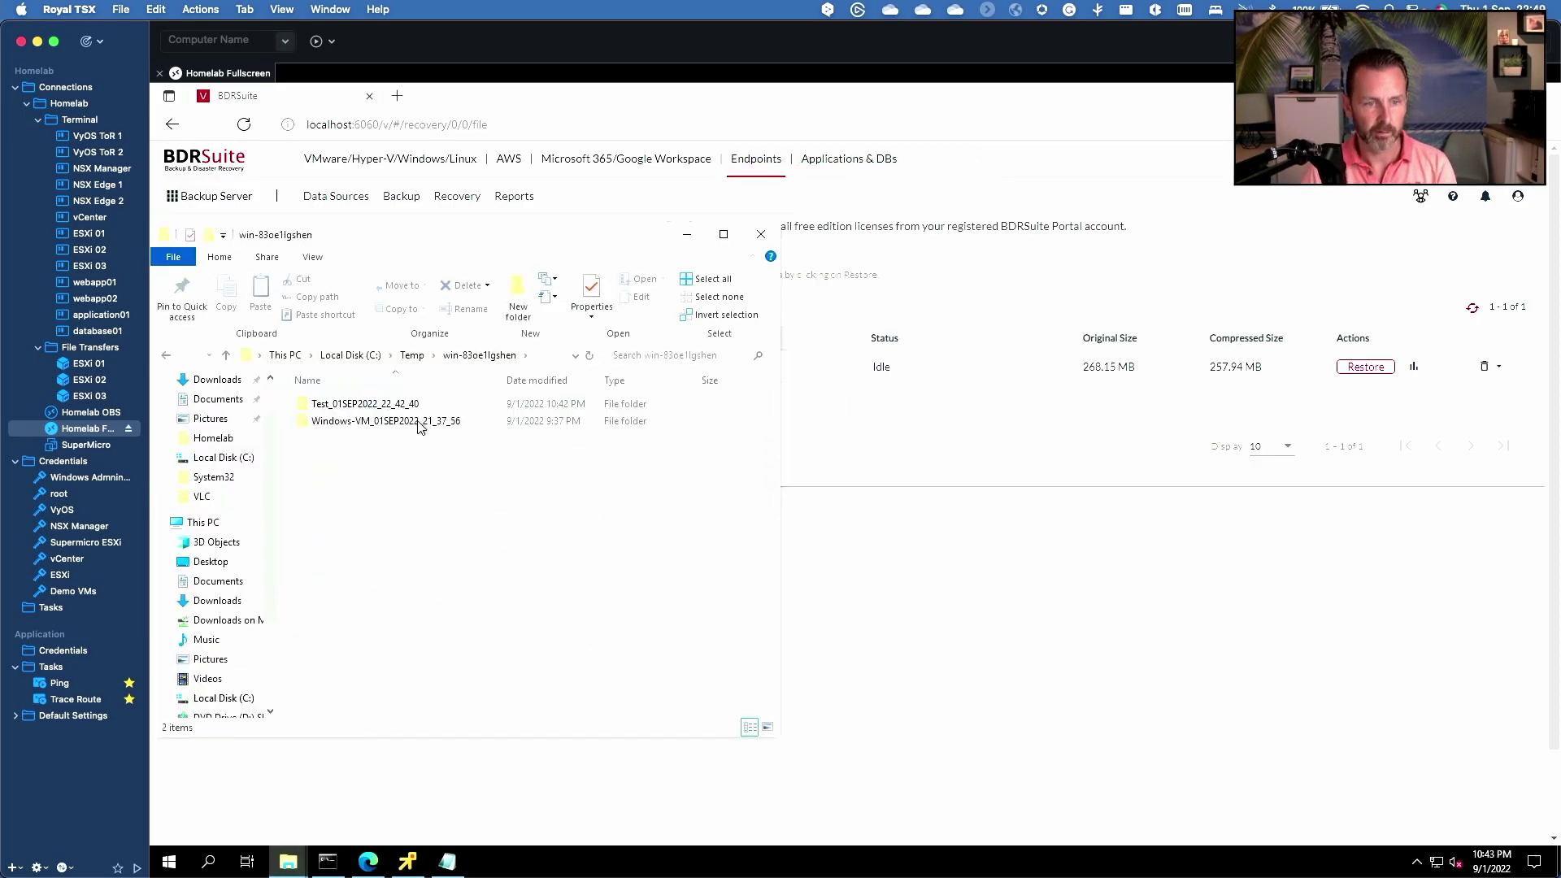
pyautogui.click(416, 423)
pyautogui.doubleClick(389, 406)
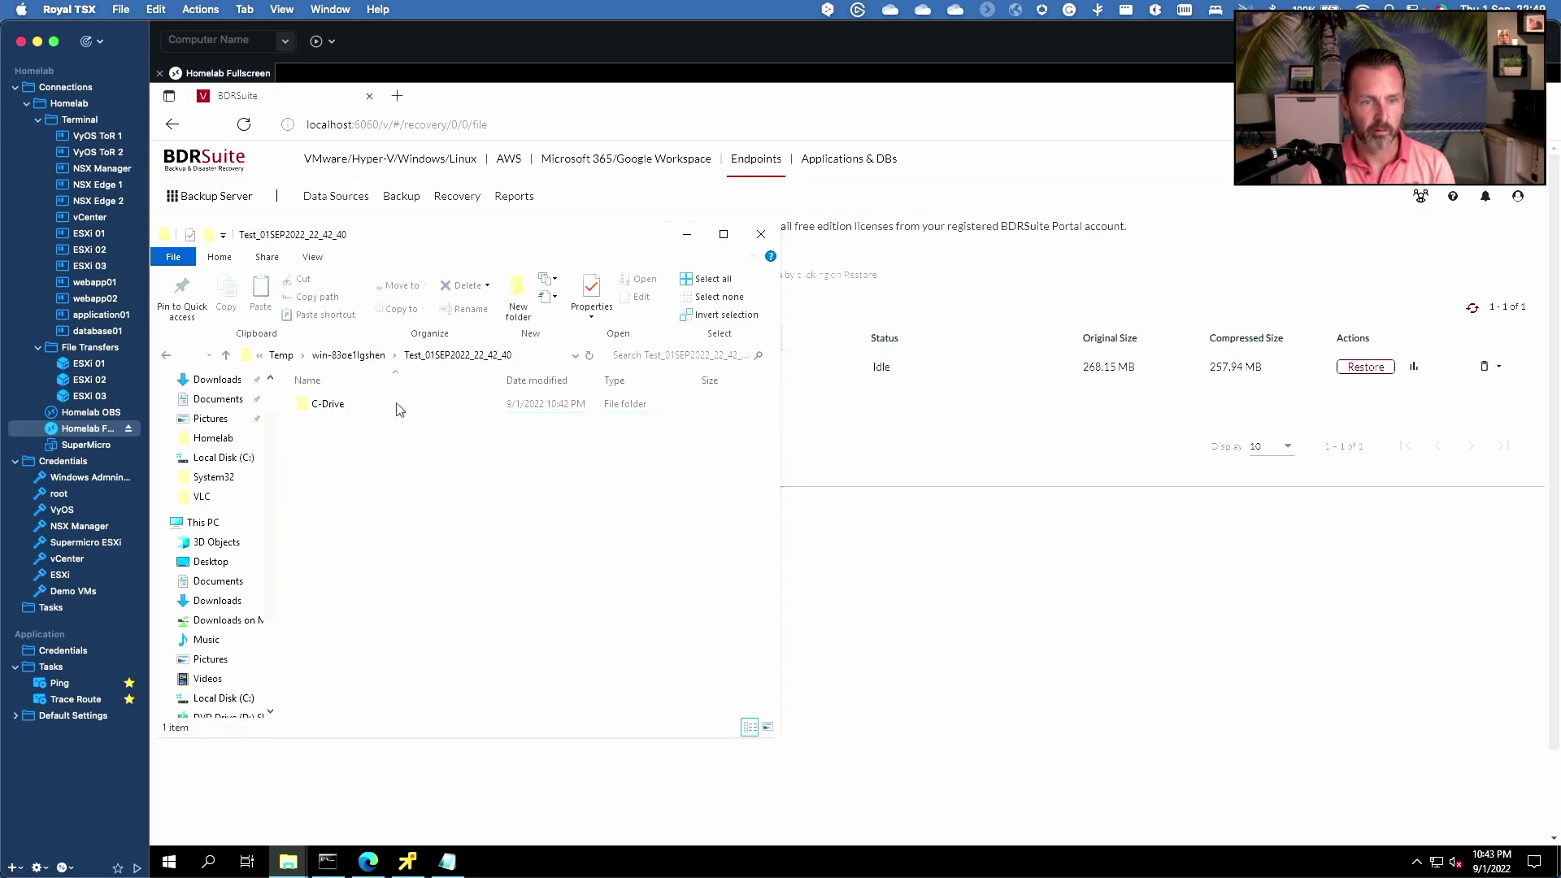
pyautogui.doubleClick(331, 406)
pyautogui.doubleClick(333, 409)
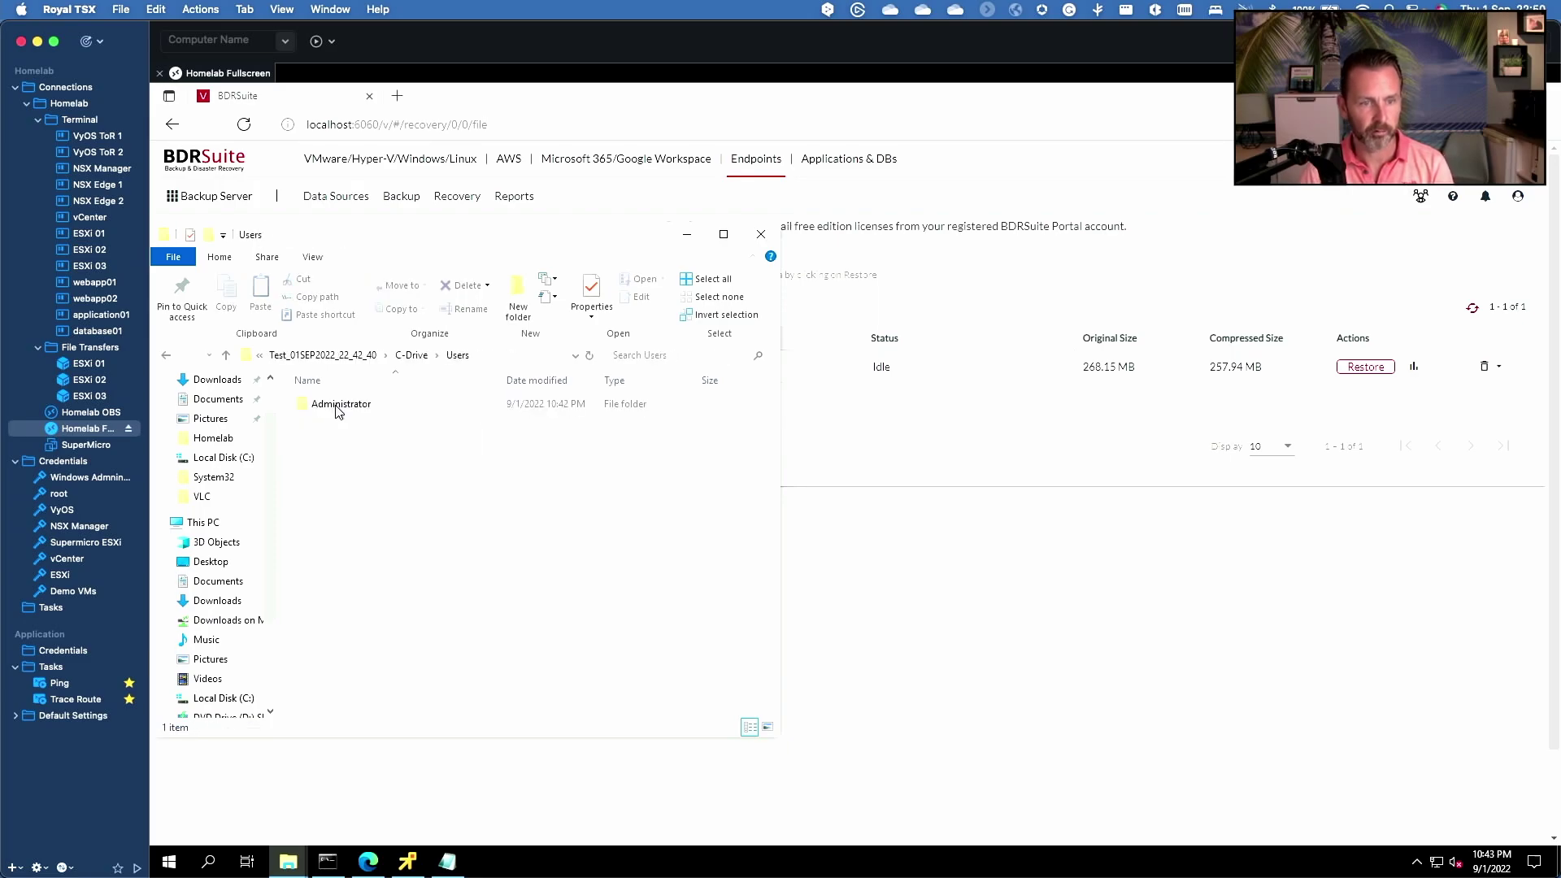
pyautogui.doubleClick(338, 411)
pyautogui.doubleClick(337, 411)
pyautogui.doubleClick(337, 412)
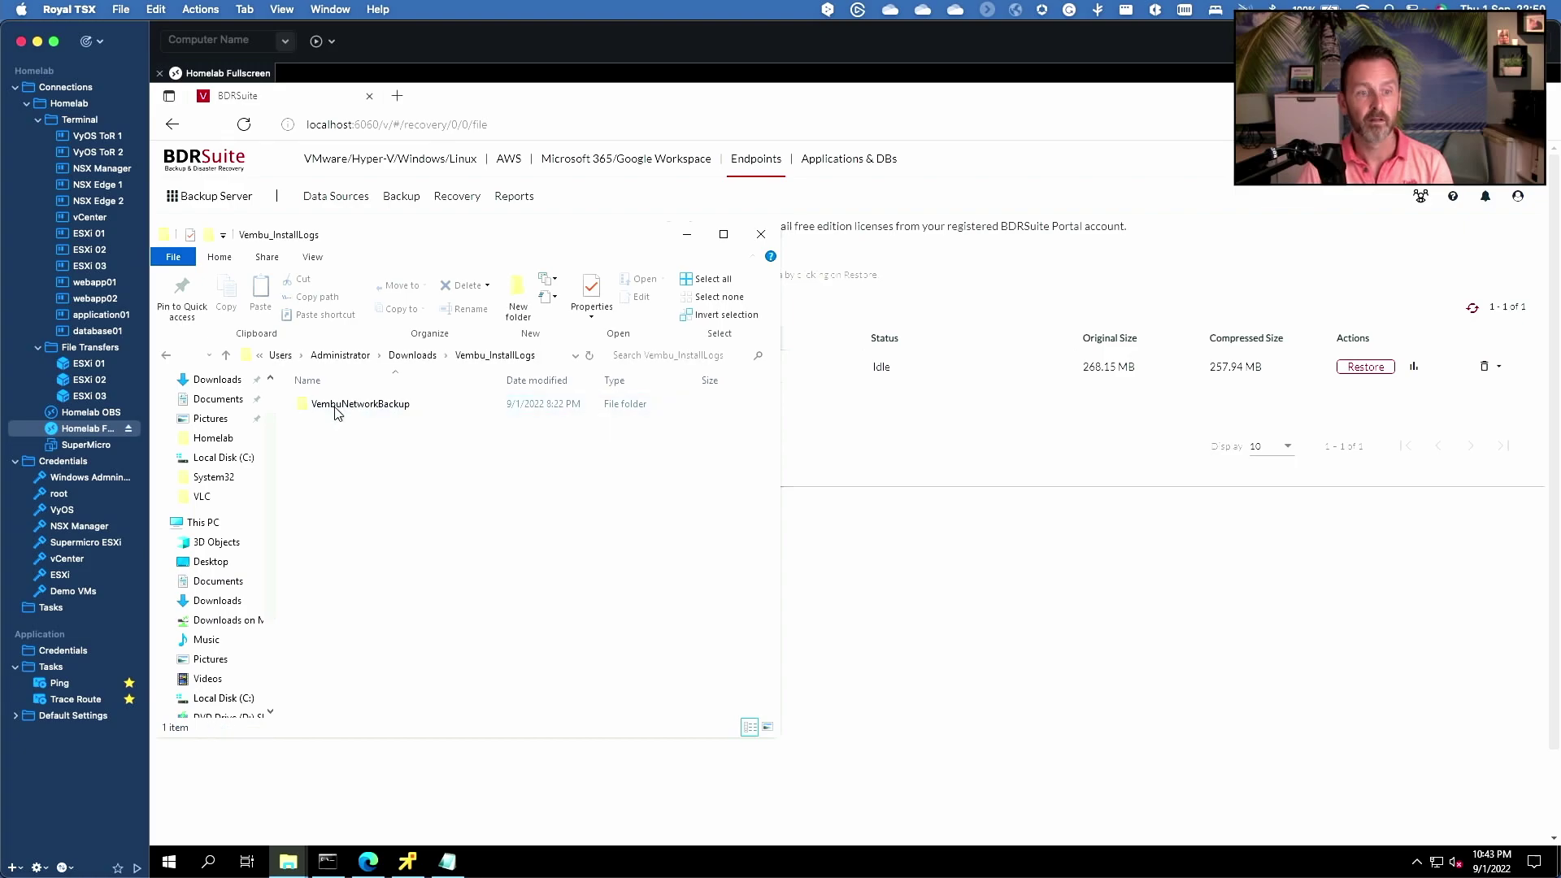
pyautogui.doubleClick(337, 413)
# - Open the restored vmsilogs log in Notepad to verify it, then close it
pyautogui.doubleClick(337, 411)
pyautogui.click(500, 388)
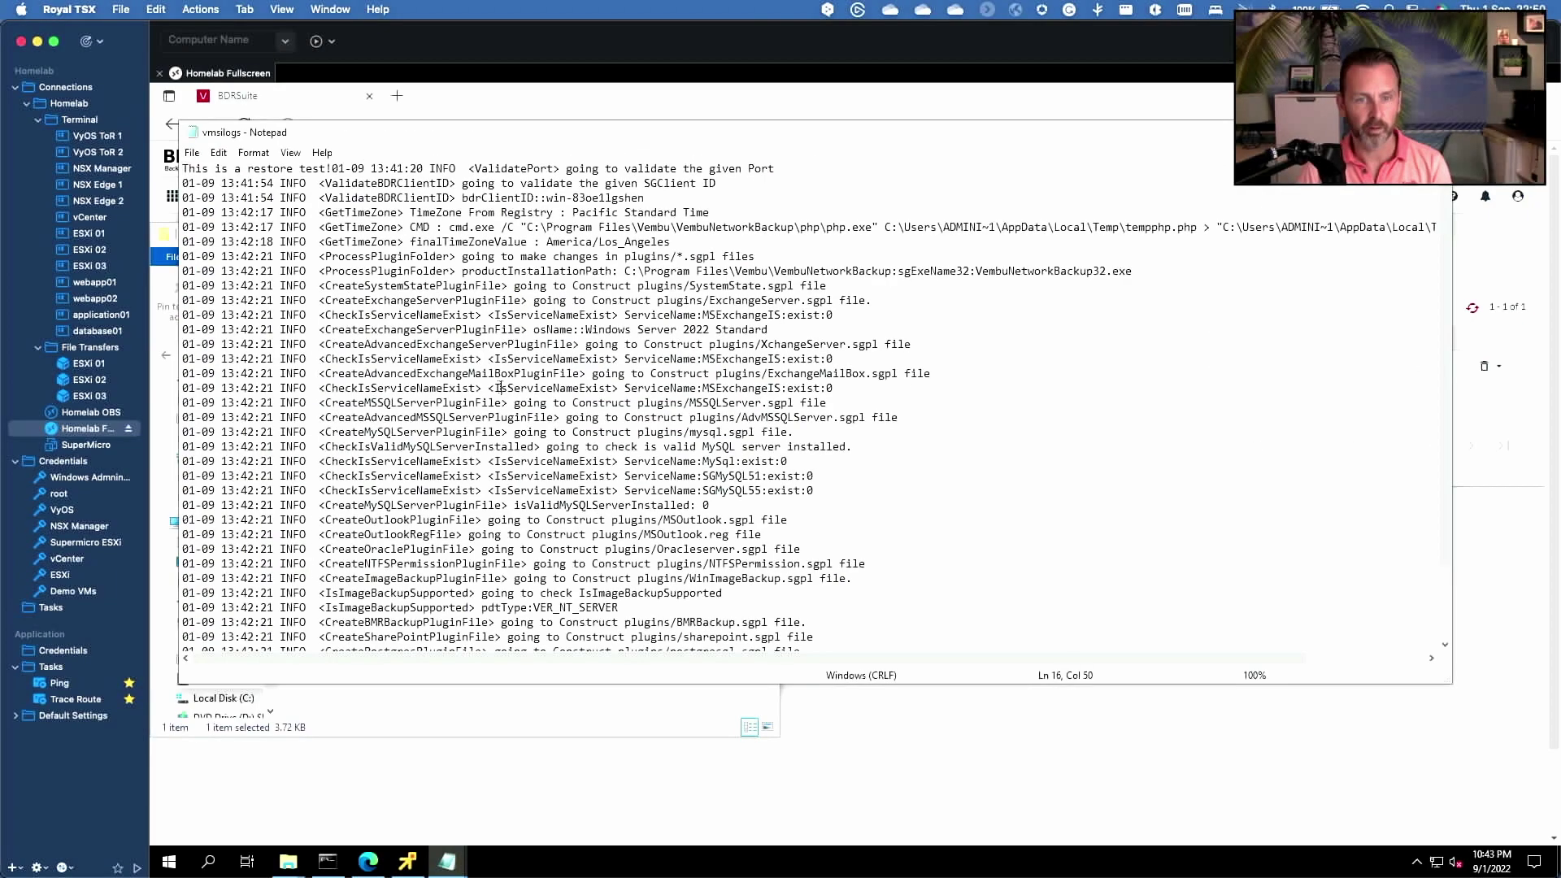
pyautogui.click(1435, 132)
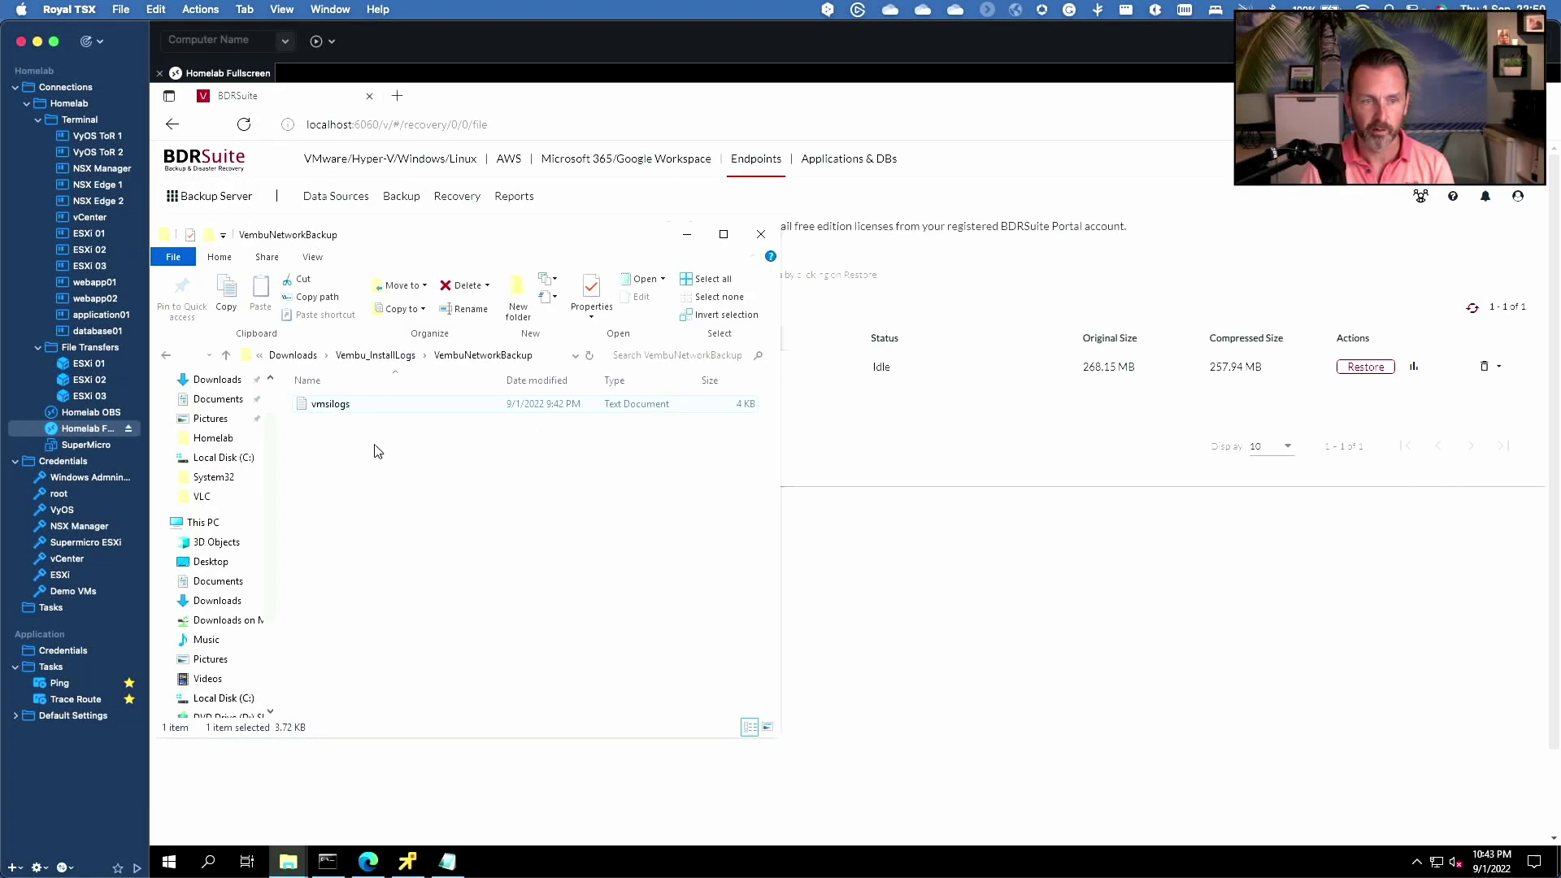
pyautogui.rightClick(343, 410)
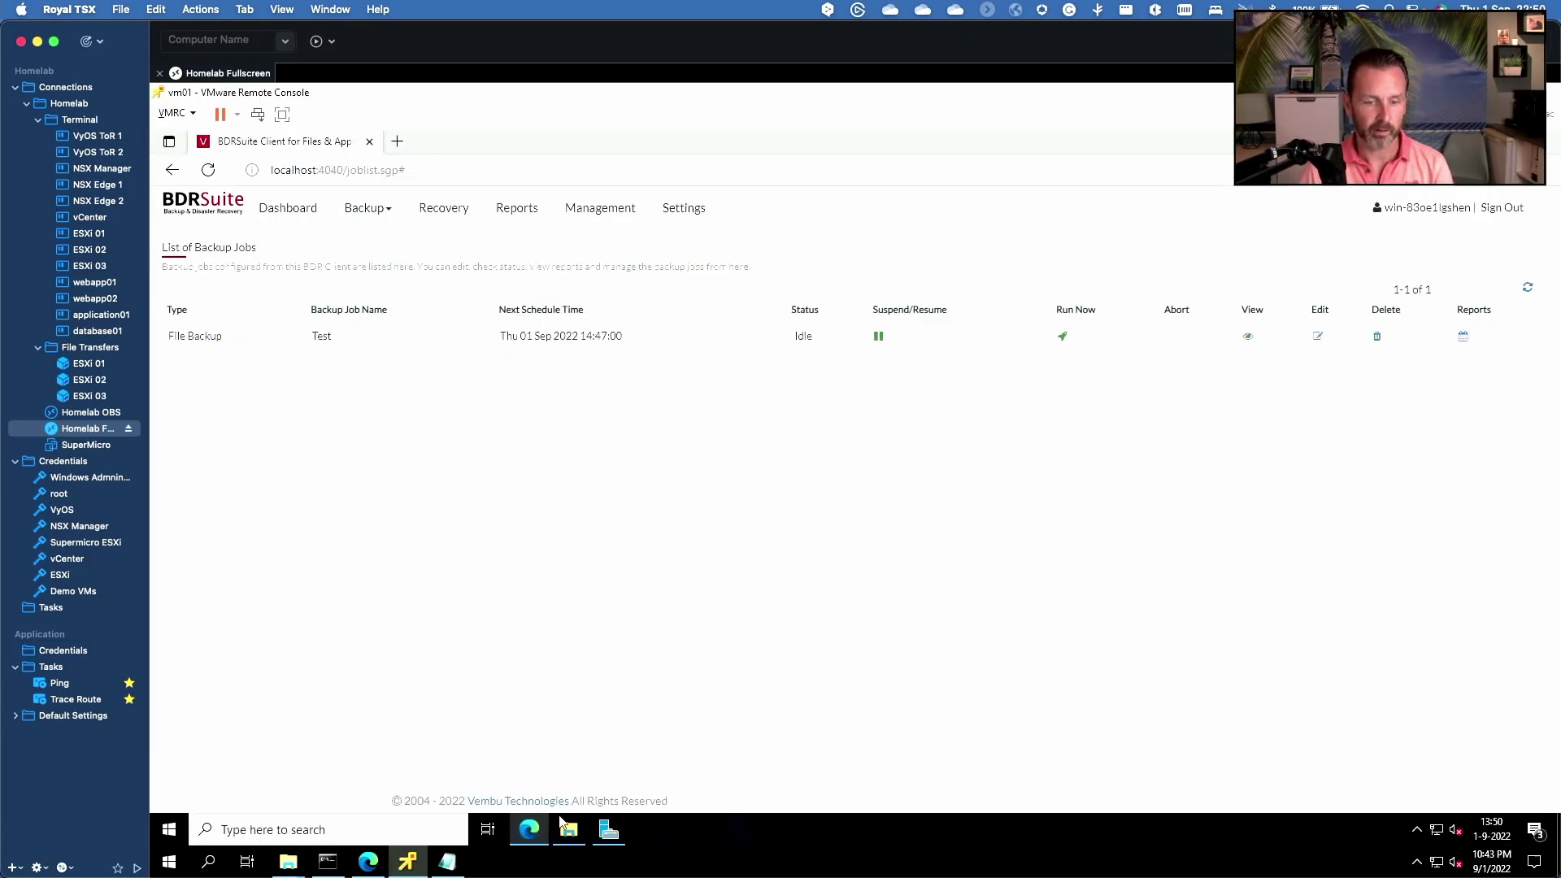
# - Show vm01's Downloads folder with the BDRSuite Client installer and Vembu_InstallLogs folder
pyautogui.click(566, 827)
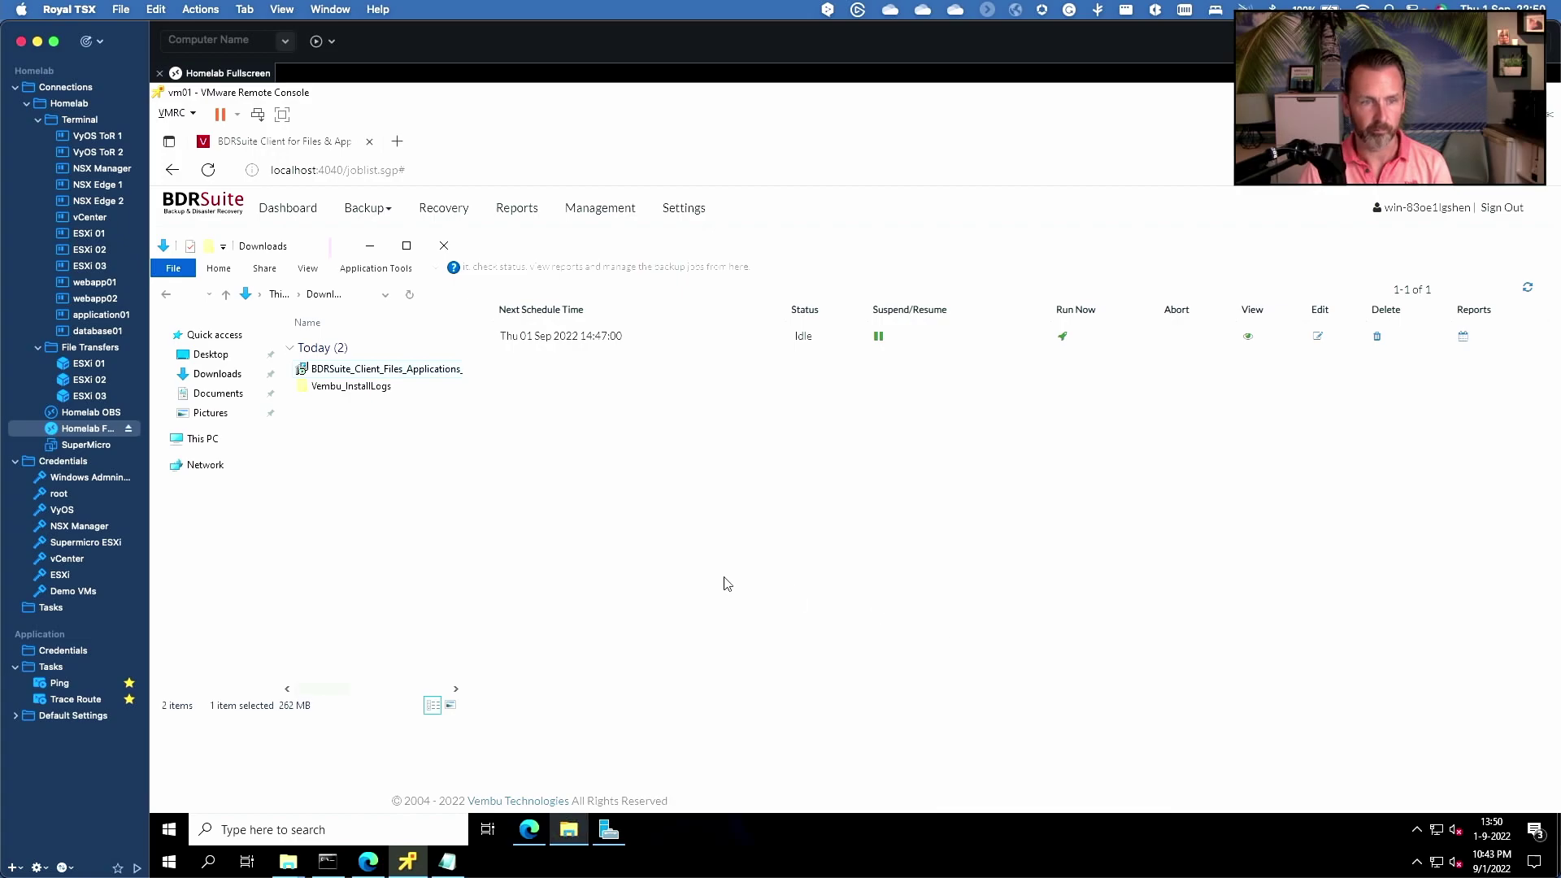